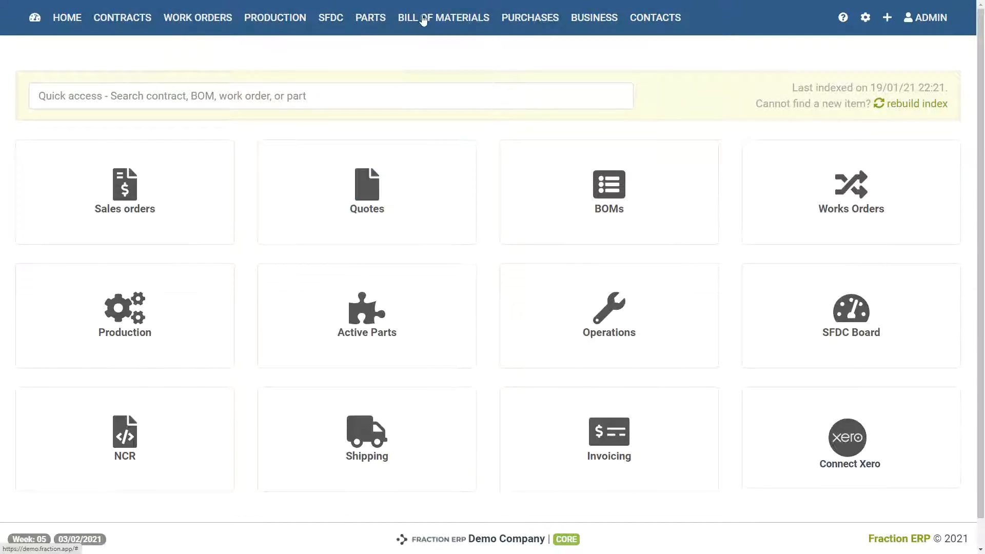
Step: Open the full list of bills of materials
left_click(423, 19)
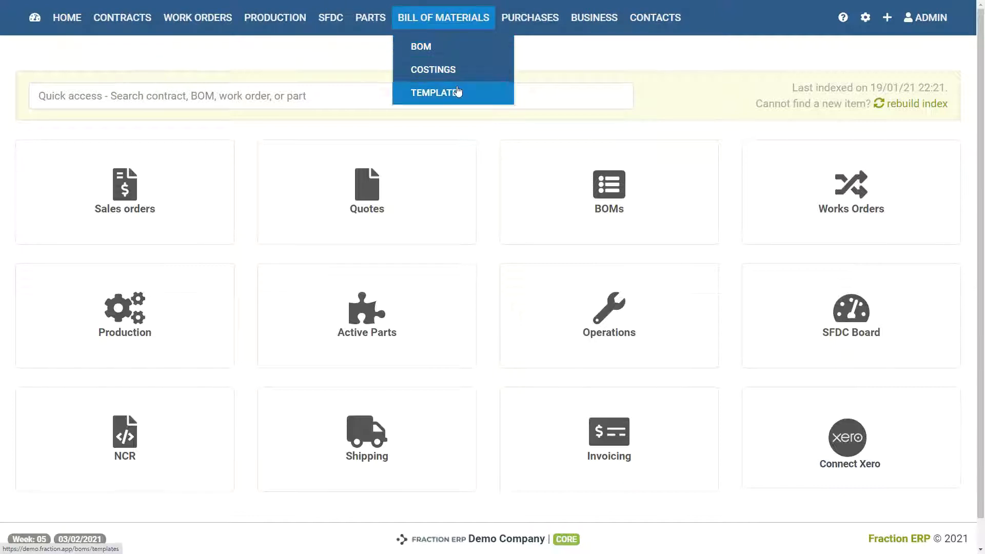
left_click(590, 215)
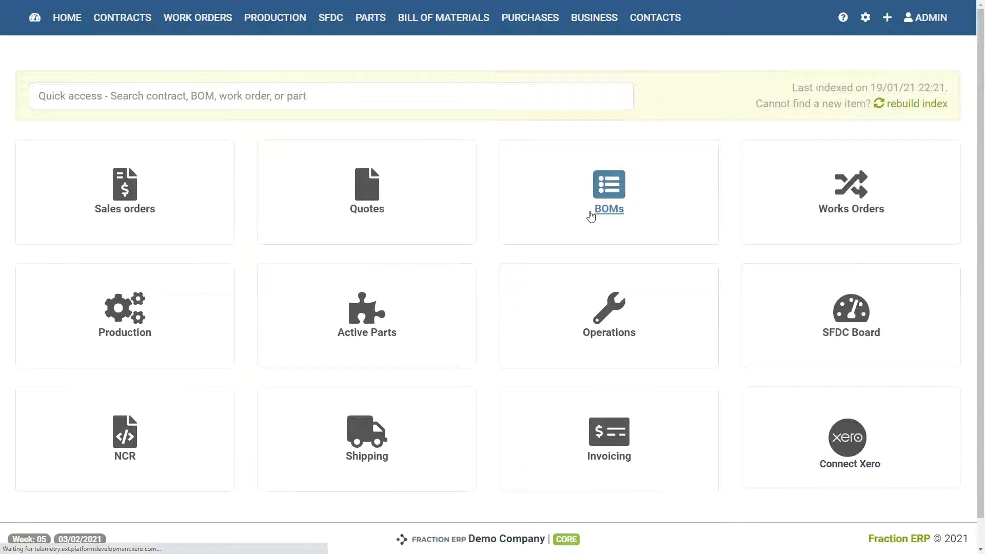
left_click(573, 222)
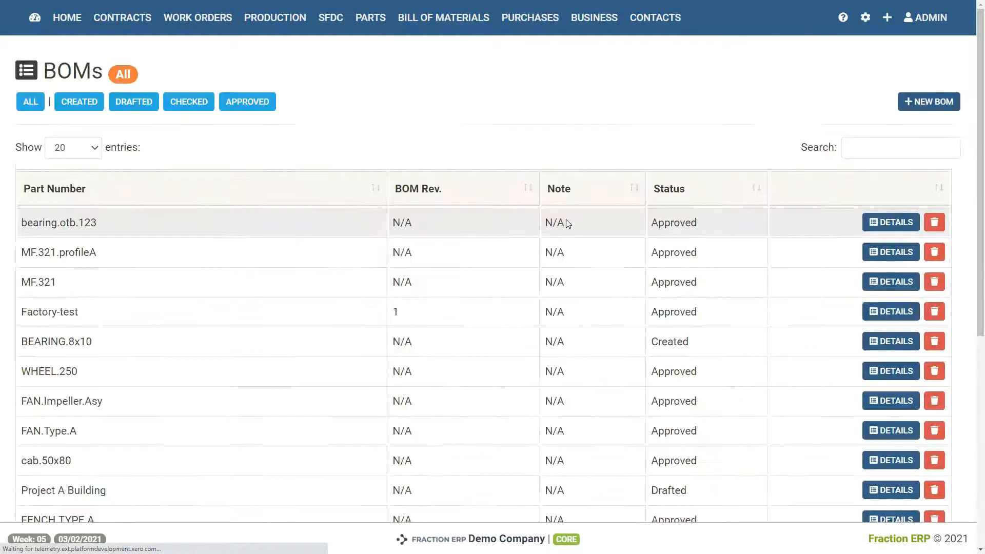
Step: Filter the BOM list by Created and by Drafted status, and return to all BOMs
left_click(80, 104)
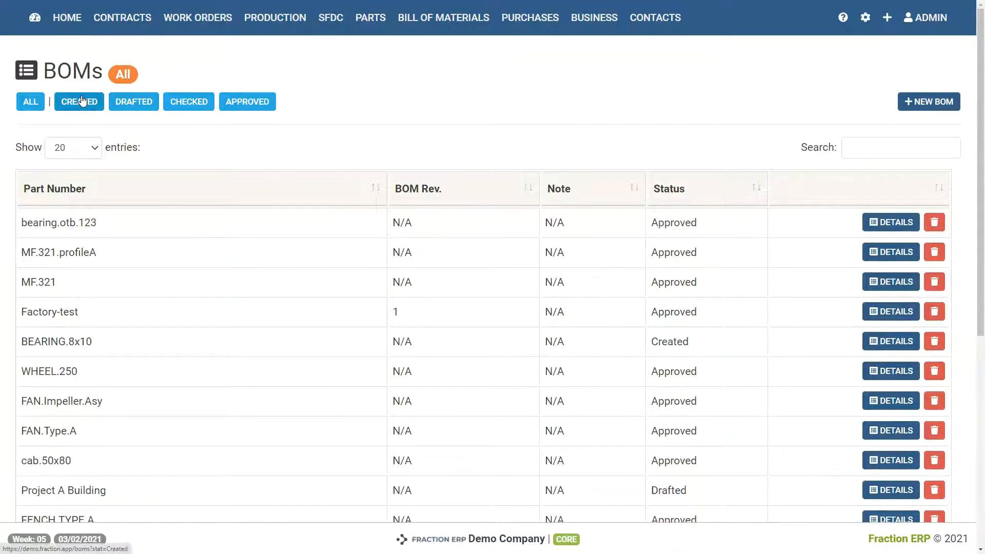
left_click(149, 107)
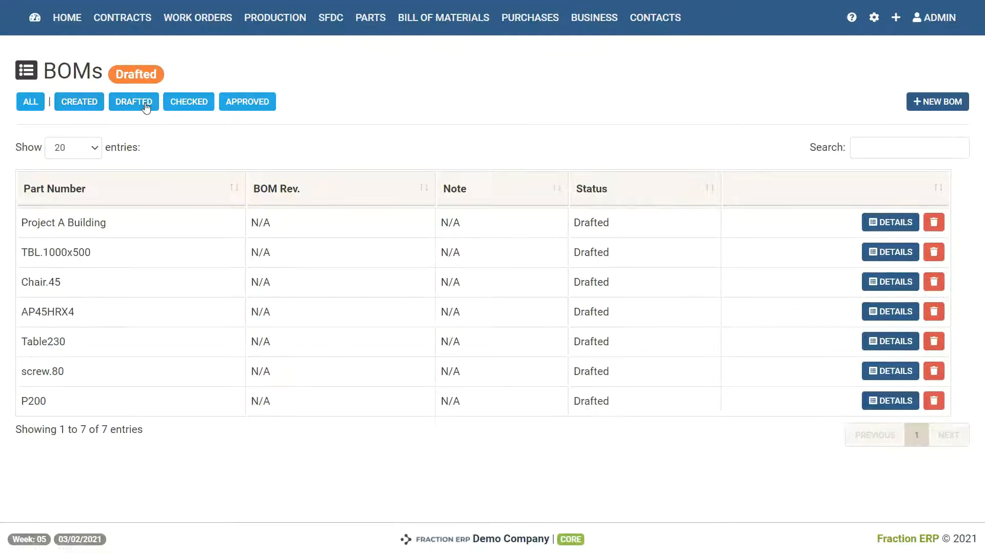
left_click(30, 102)
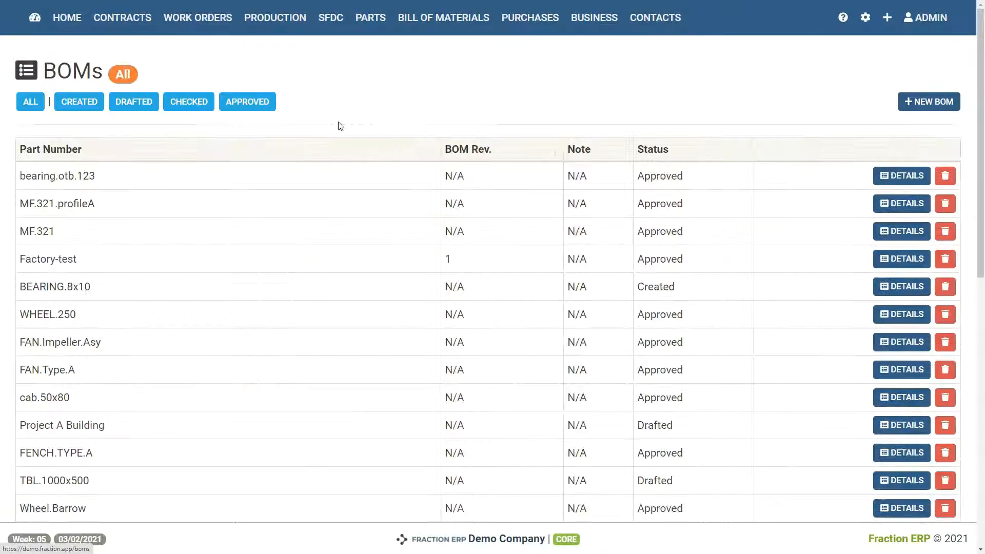
Step: Search the BOM list for "p20" and reset it to show all BOMs
left_click(850, 147)
type("p20")
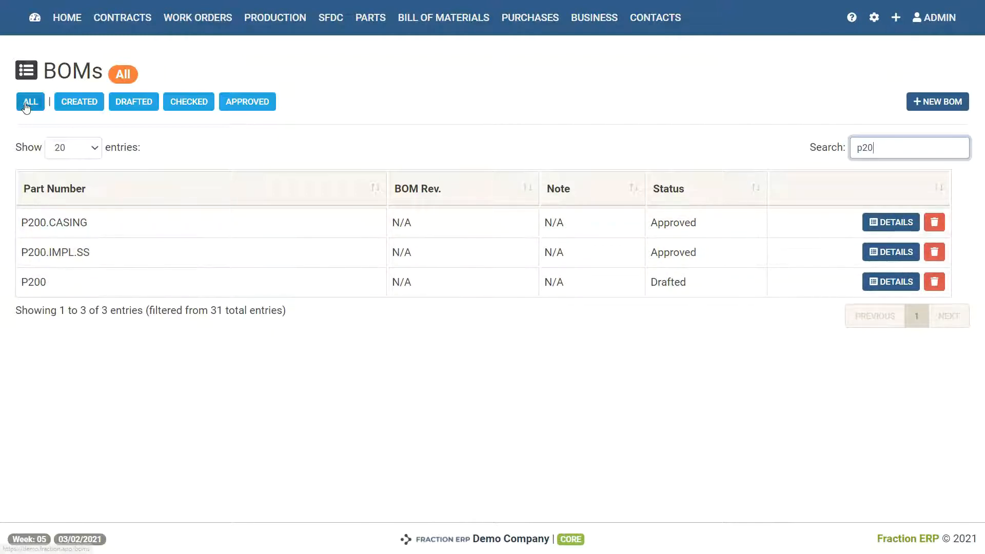
left_click(27, 106)
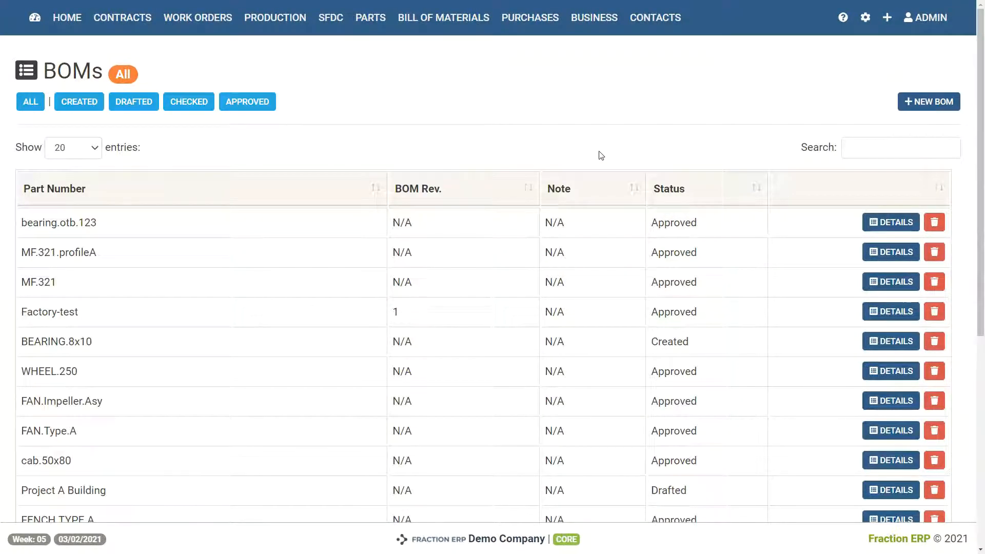
Step: Start a new BOM for the existing part number IA210127
left_click(941, 111)
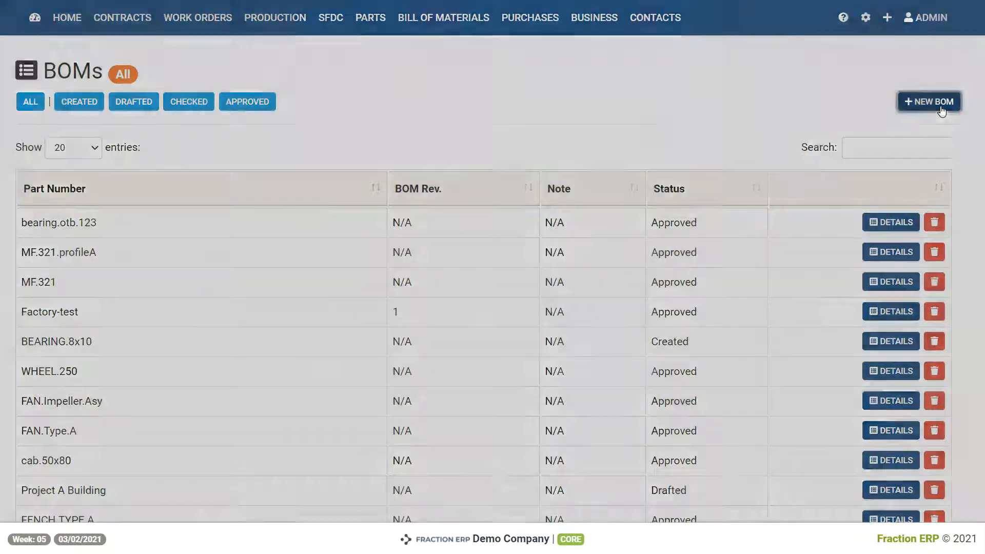
left_click(504, 111)
type("ia")
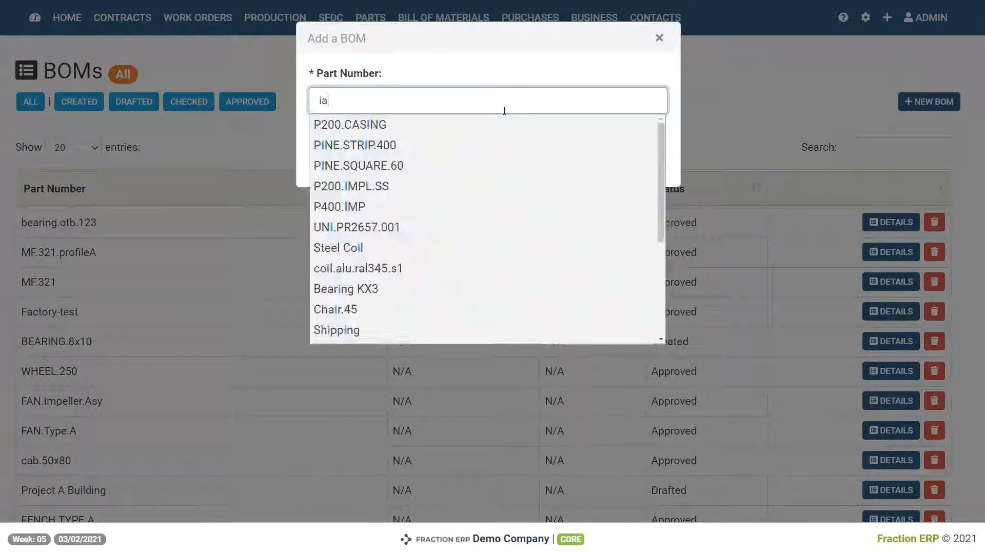
left_click(359, 124)
left_click(359, 219)
Step: Set the BOM revision to 1, leave the note and template empty, and save the new BOM
left_click(310, 192)
type("1")
left_click(213, 319)
left_click(224, 376)
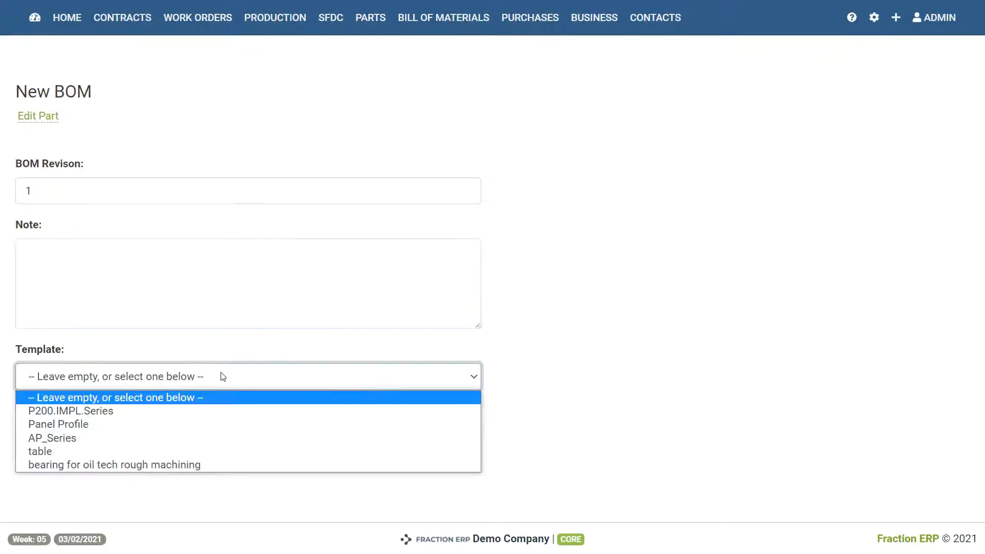
left_click(257, 324)
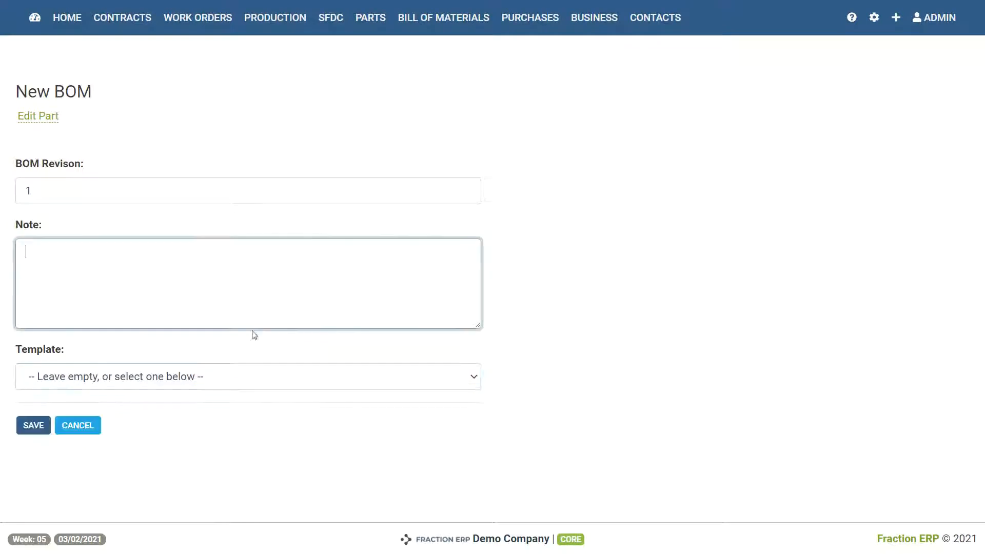
left_click(43, 425)
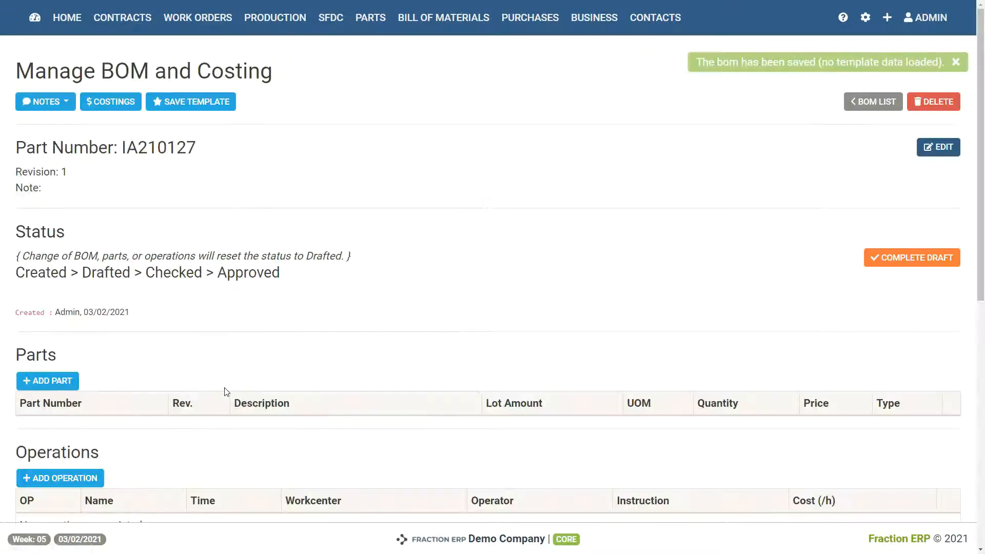
Step: Add the existing part steel.bar.5 to the BOM
scroll(277, 308, "down", 4)
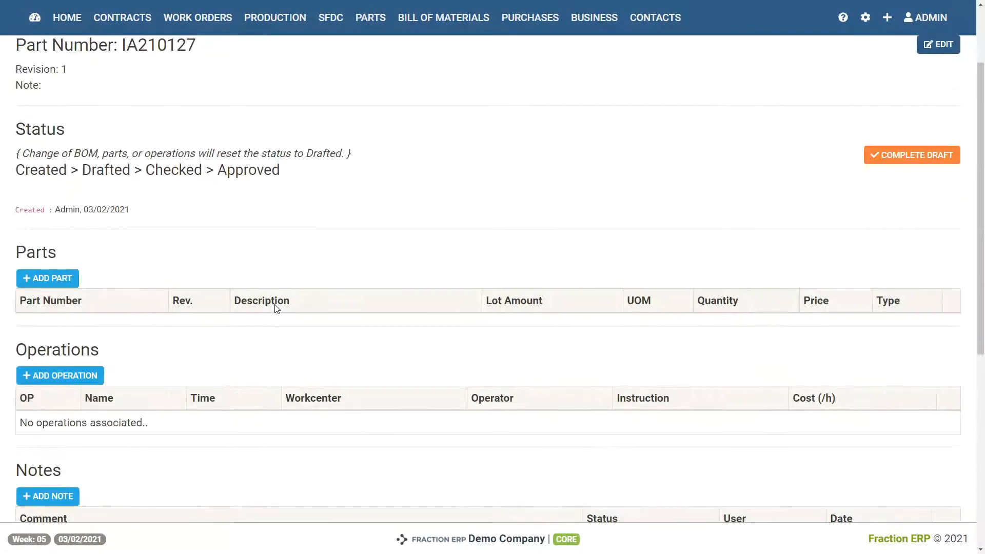
left_click(49, 174)
left_click(346, 125)
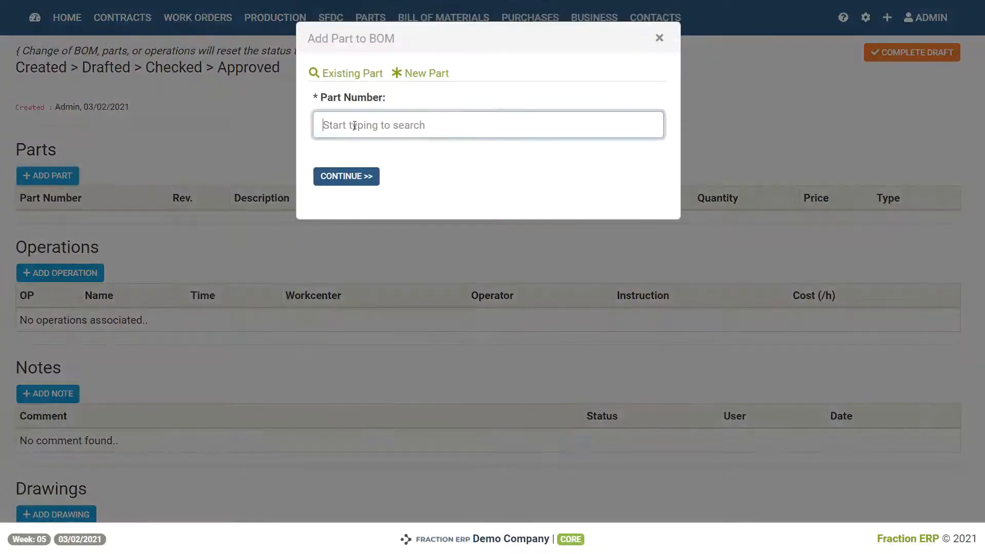
type("ste")
left_click(353, 168)
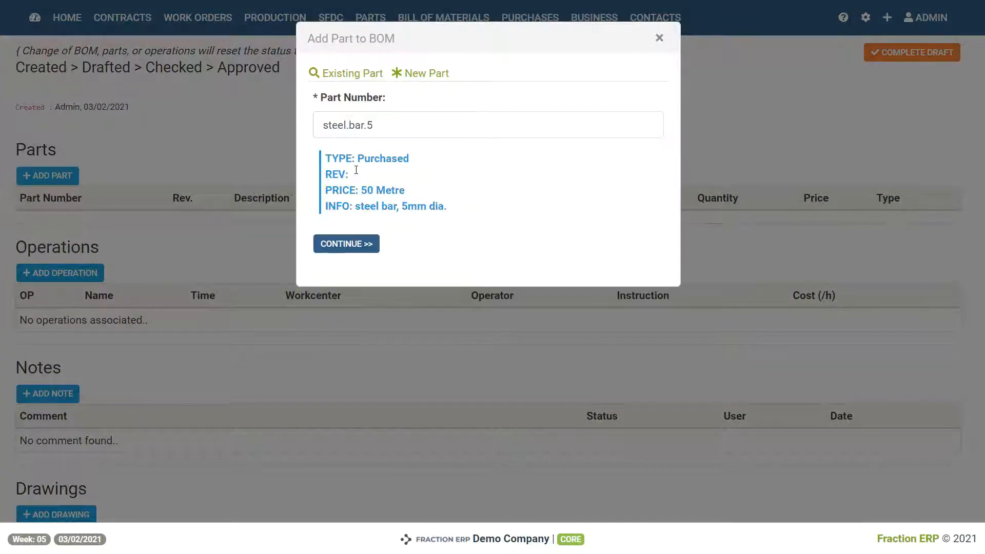
left_click(356, 241)
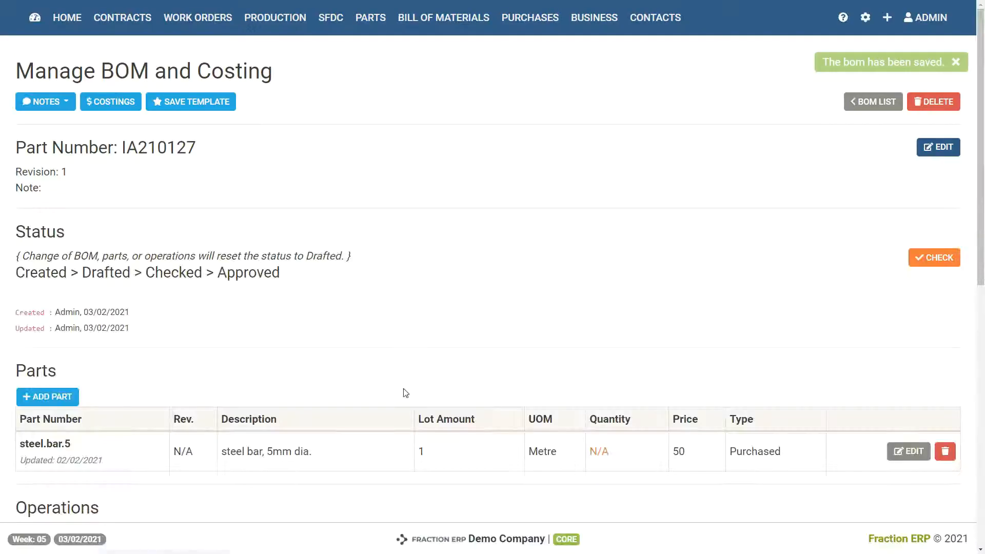
Step: Open the steel.bar.5 part line for editing and set its BOM part quantity to 0.160
left_click(905, 456)
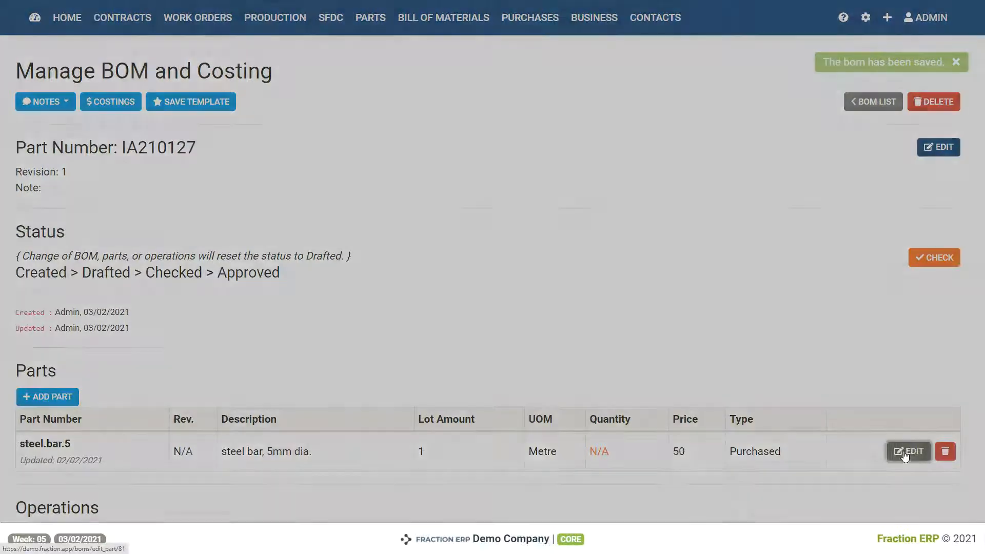
left_click(324, 204)
double_click(324, 203)
type("0.160")
left_click(459, 179)
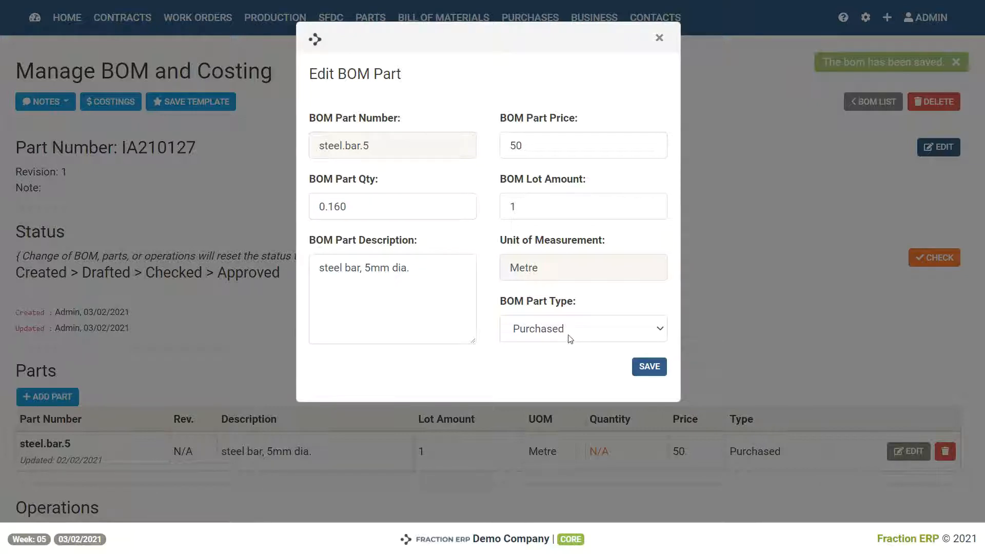
Step: Change steel.bar.5's BOM part quantity to 1 and its lot amount to 0.160, and save the part
left_click_drag(399, 212, 261, 209)
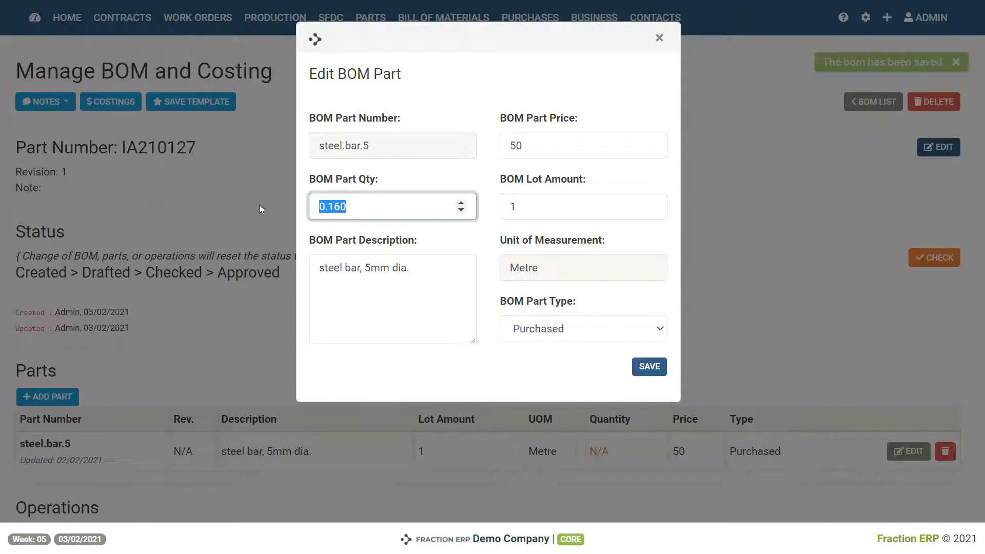
type("1")
key("Tab")
left_click_drag(516, 207, 474, 198)
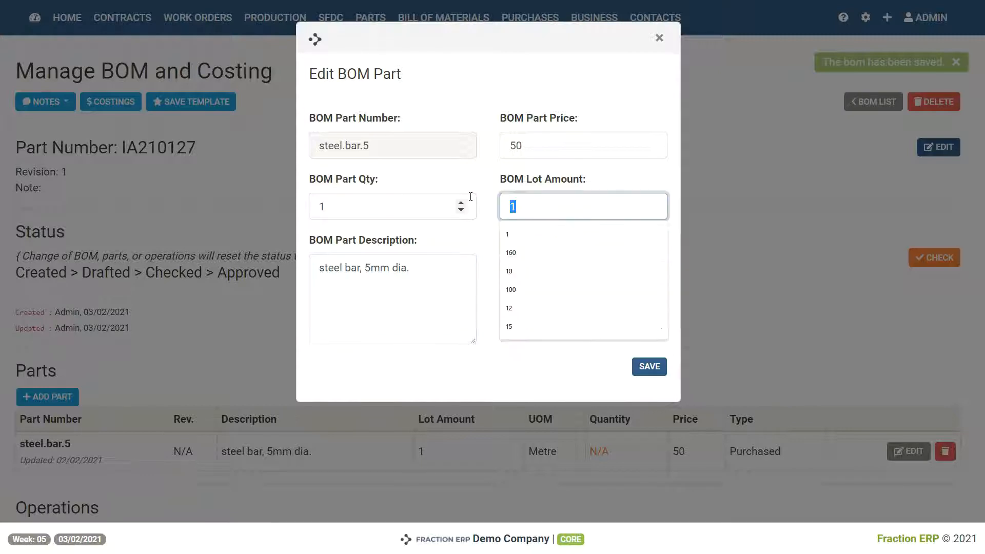
type("0.160")
left_click(479, 214)
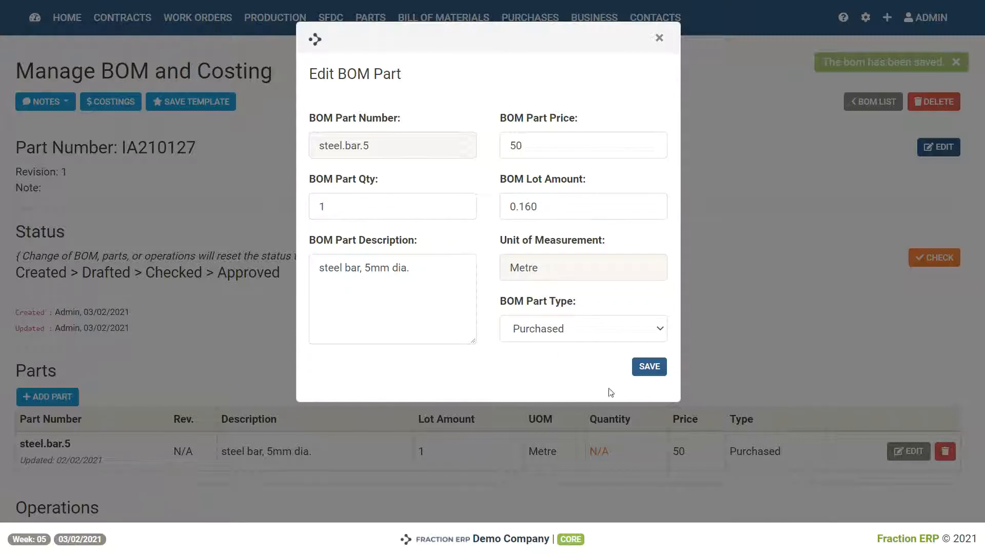
left_click(658, 367)
Step: Add the predefined Turning operation to the BOM
scroll(511, 331, "down", 6)
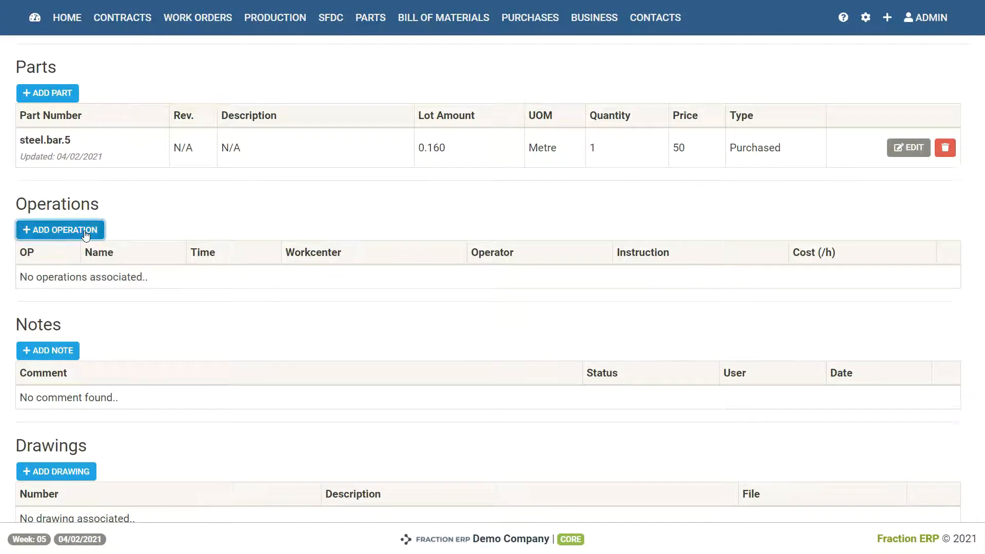
left_click(96, 231)
left_click(370, 99)
type("tu")
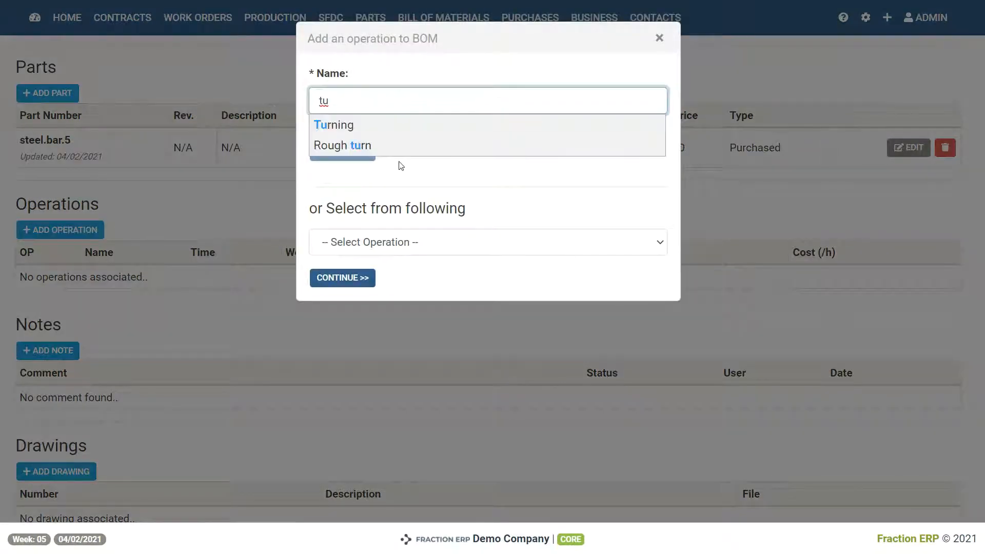
left_click(399, 175)
left_click(383, 246)
left_click(372, 288)
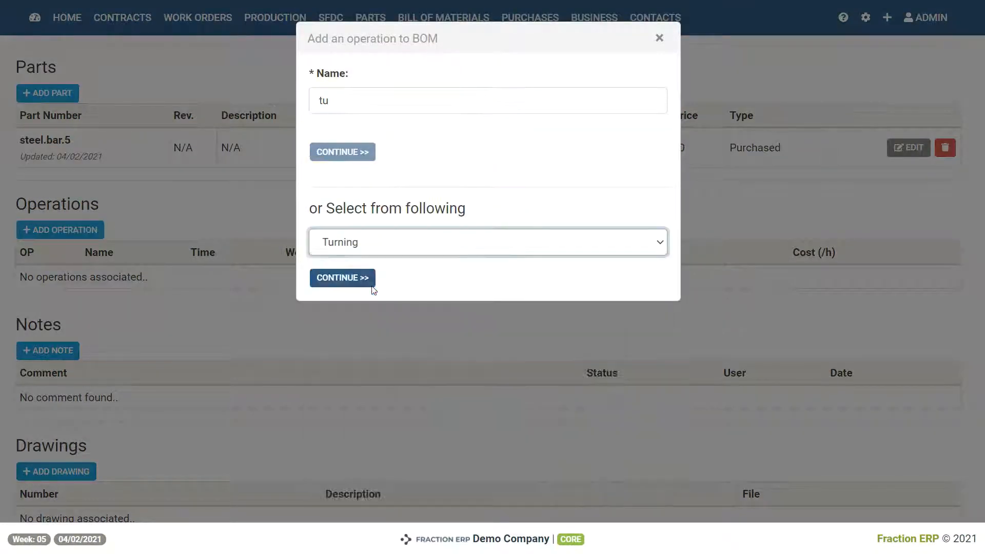
left_click(347, 280)
Step: Add the predefined Mill operation to the BOM
scroll(99, 200, "up", 2)
left_click(80, 135)
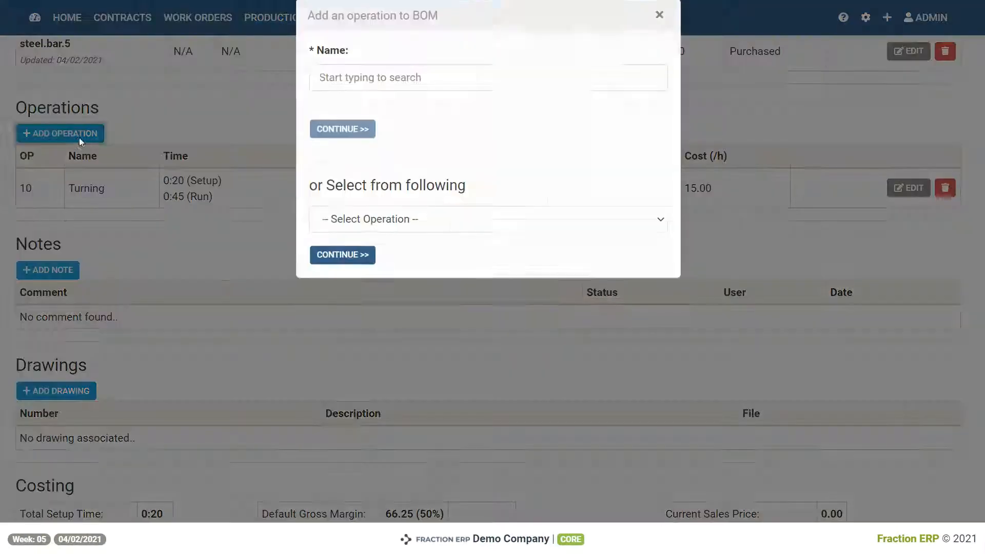
left_click(379, 242)
left_click(359, 275)
left_click(342, 278)
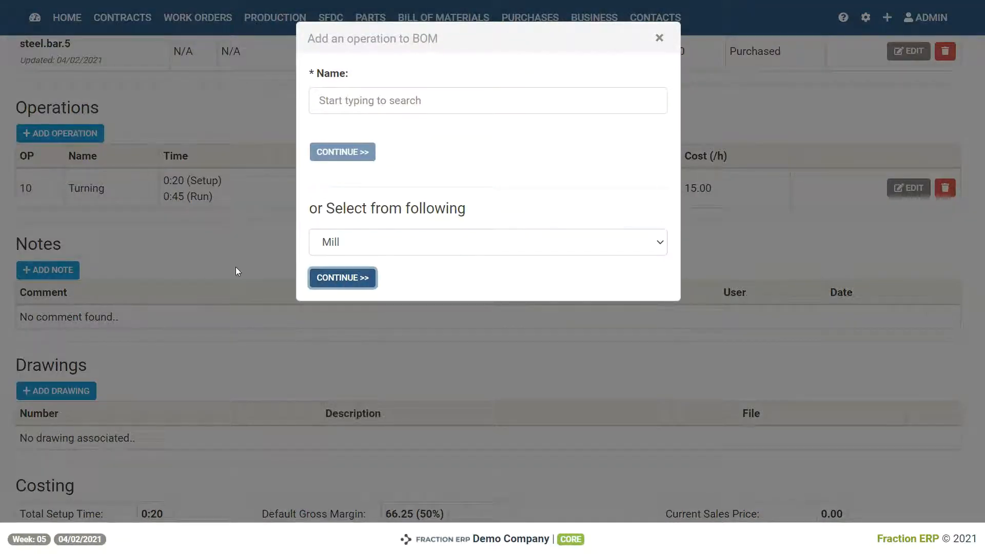
Step: Add the predefined Inspection operation to the BOM
scroll(67, 128, "up", 2)
left_click(66, 95)
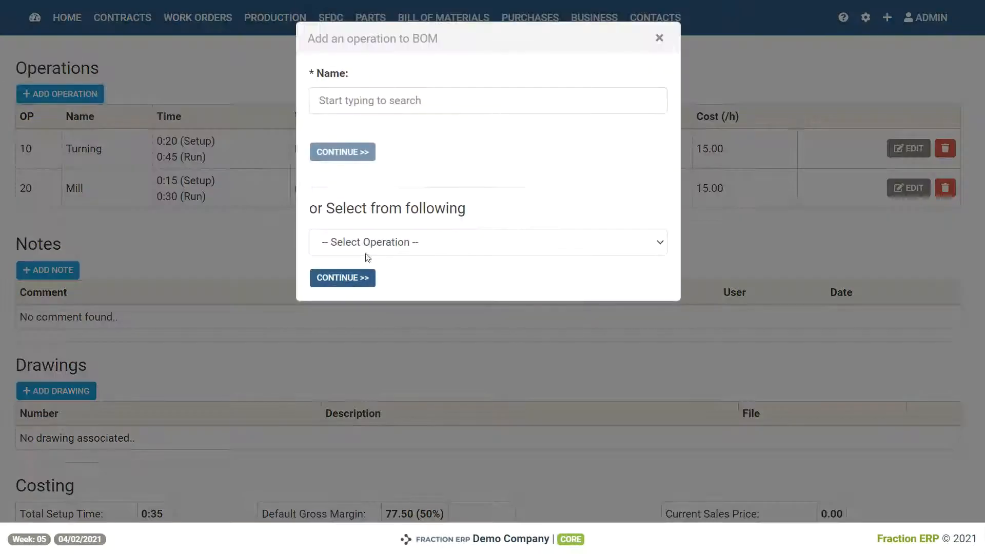
left_click(367, 252)
left_click(353, 369)
left_click(349, 278)
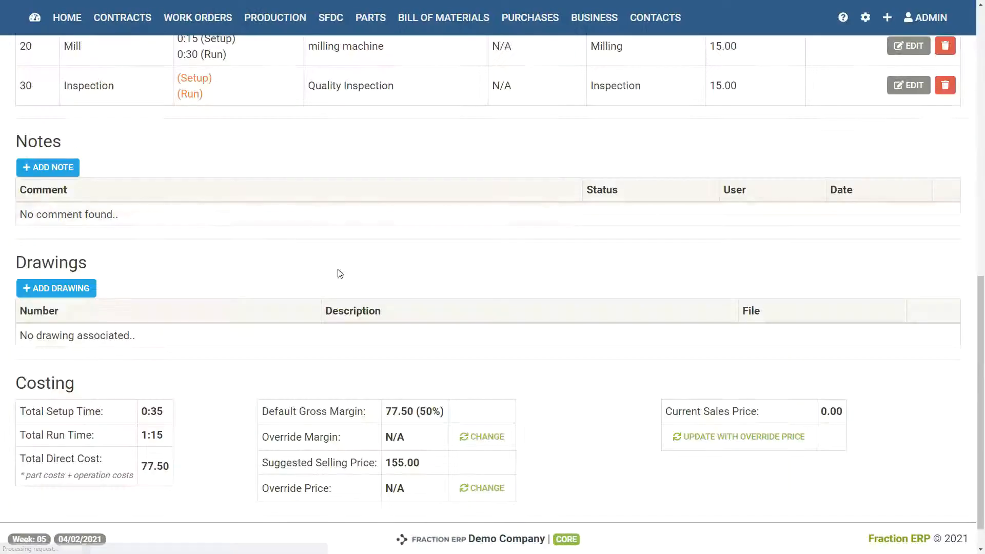
Step: Add the predefined Packaging operation to the BOM
scroll(340, 273, "up", 2)
left_click(61, 52)
left_click(368, 249)
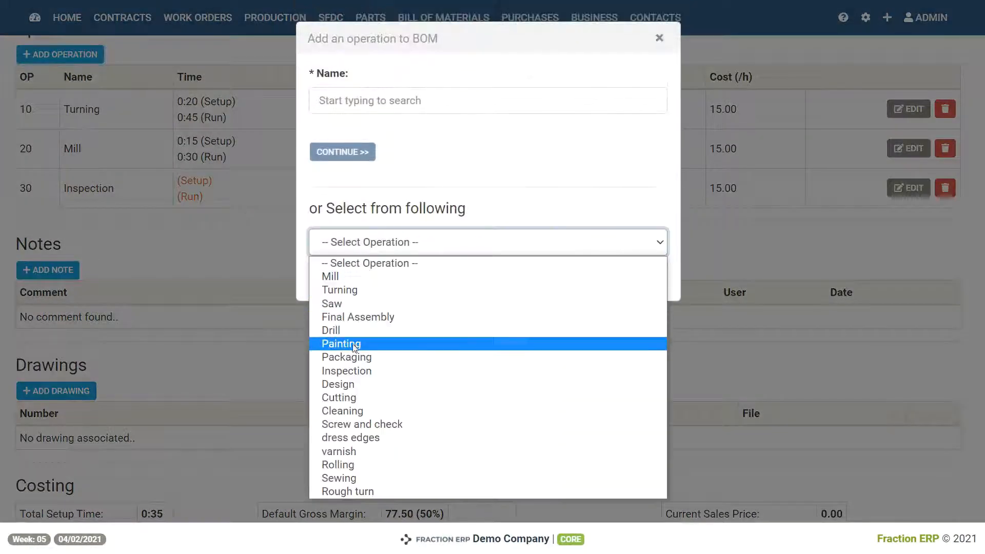
left_click(355, 357)
left_click(340, 278)
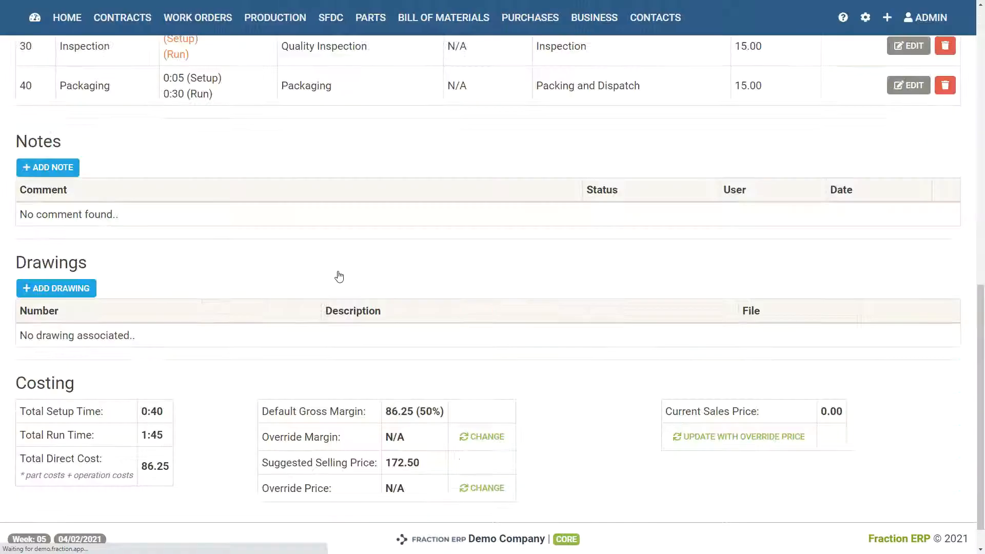
Step: Set the Turning operation to 30 setup minutes and 10 run minutes, and save it
scroll(340, 276, "up", 4)
left_click(907, 172)
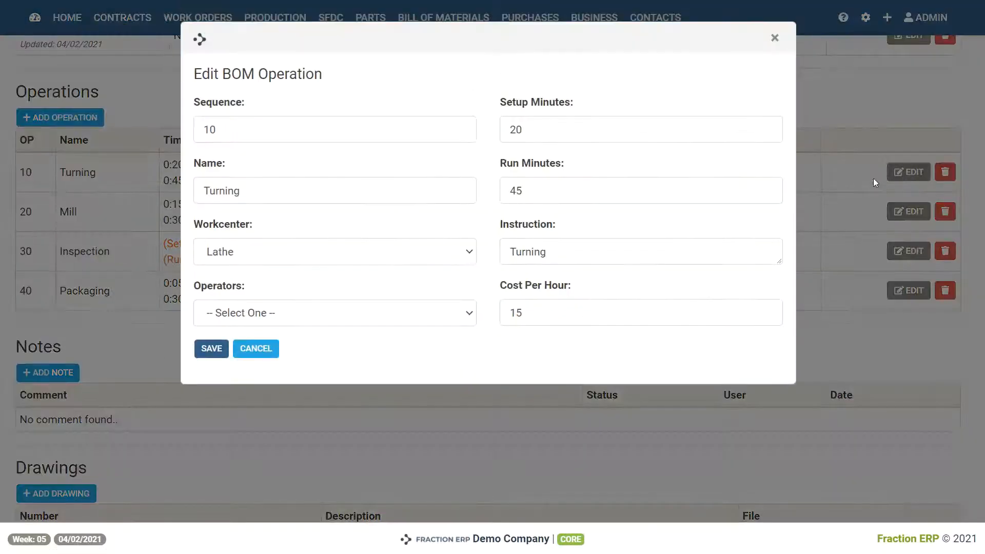
double_click(516, 129)
type("30")
key("Tab")
type("10")
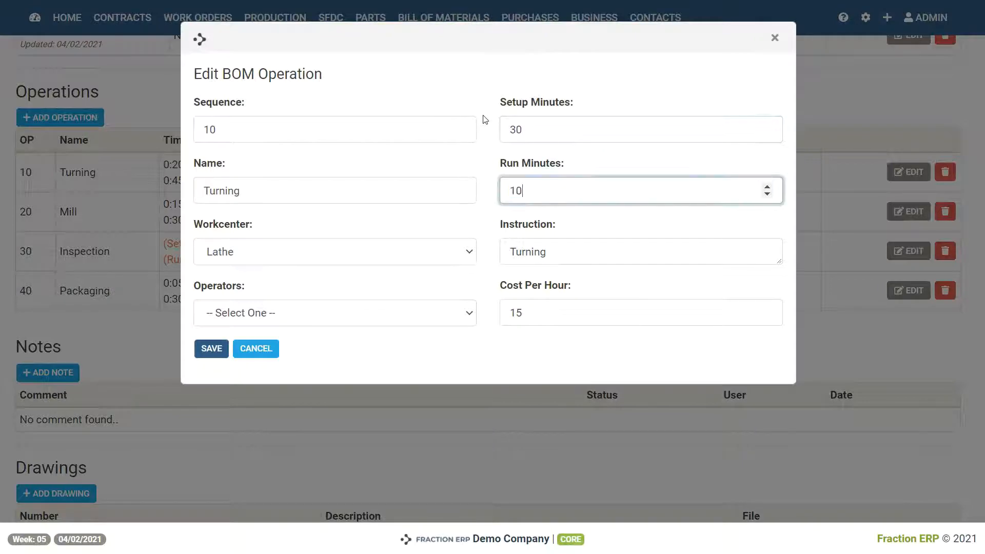
left_click(212, 349)
Step: Set the Mill operation to 60 setup minutes and 25 run minutes, and save it
left_click(908, 125)
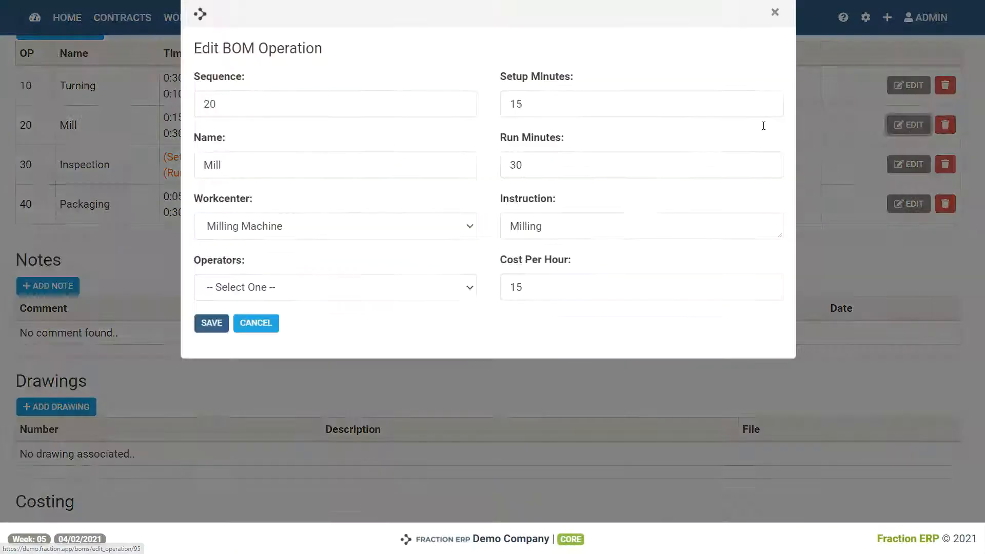
left_click_drag(523, 129, 482, 126)
type("60")
key("Tab")
type("25")
left_click(211, 349)
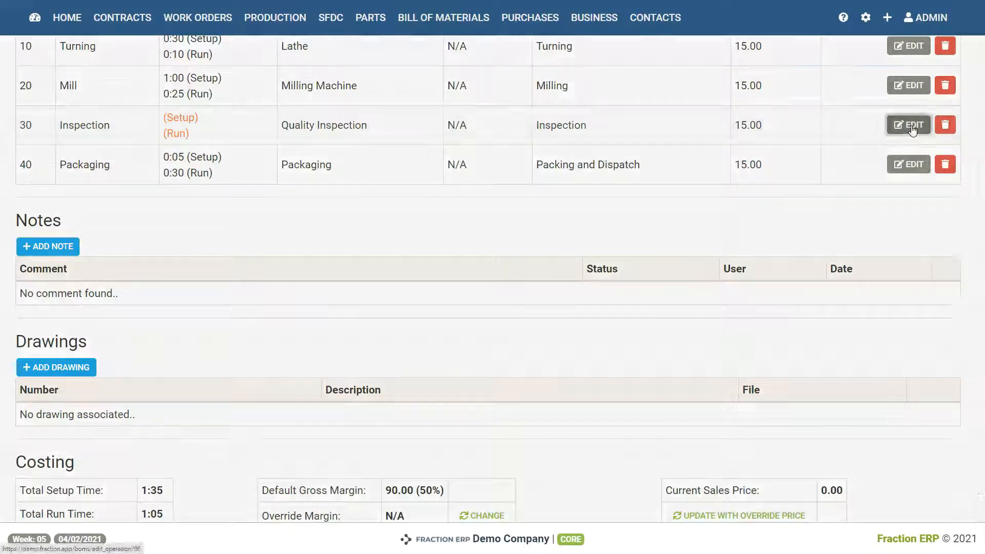
Step: Set the Inspection operation's run time to 5 minutes, and save it
left_click(908, 125)
left_click(549, 201)
left_click(212, 348)
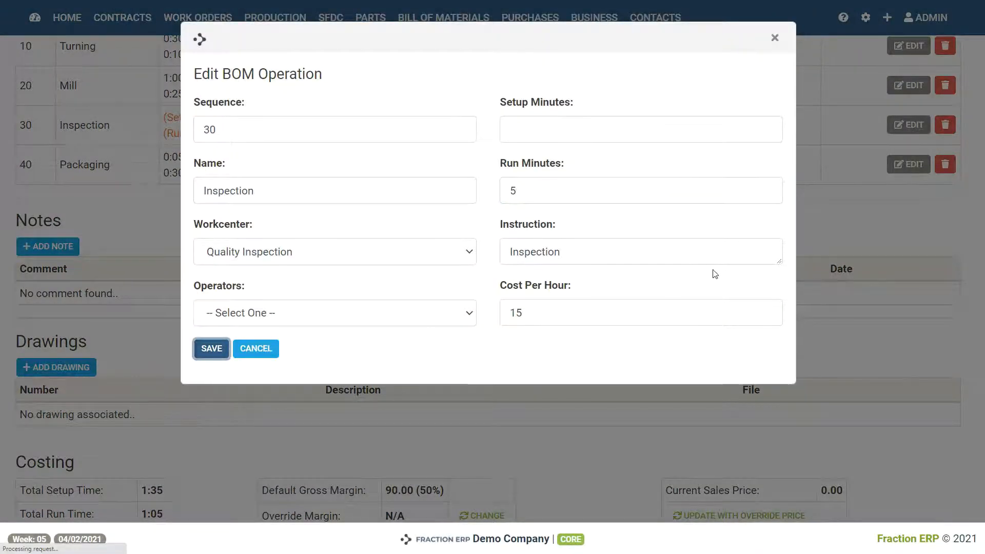
Step: Set the Packaging operation to 0 setup minutes and 5 run minutes, and save it
left_click(908, 126)
left_click_drag(550, 193, 459, 185)
type("5")
left_click_drag(541, 129, 460, 129)
type("0")
left_click(211, 347)
scroll(220, 325, "up", 4)
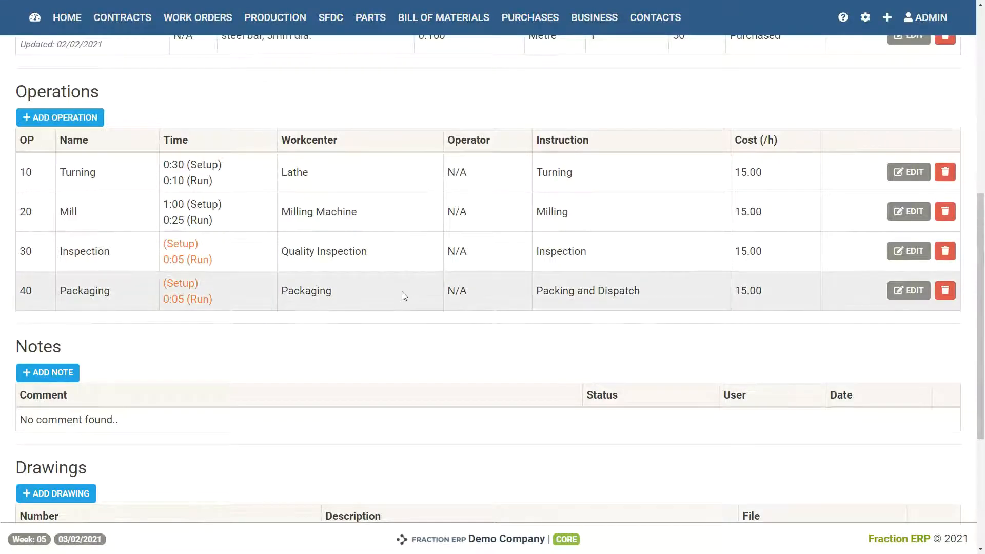
Step: View the form for adding a note to the part, and close it without entering anything
scroll(403, 294, "down", 4)
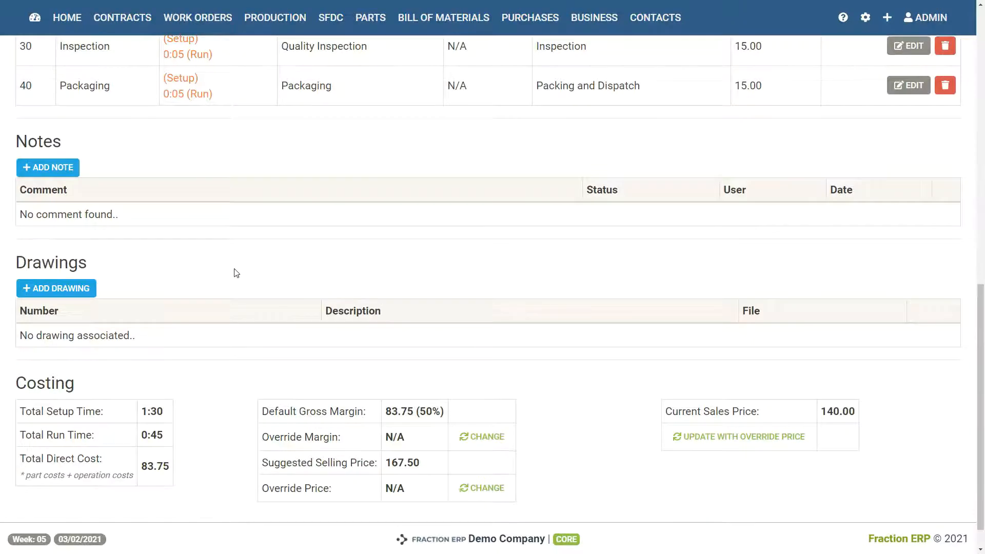
left_click(58, 174)
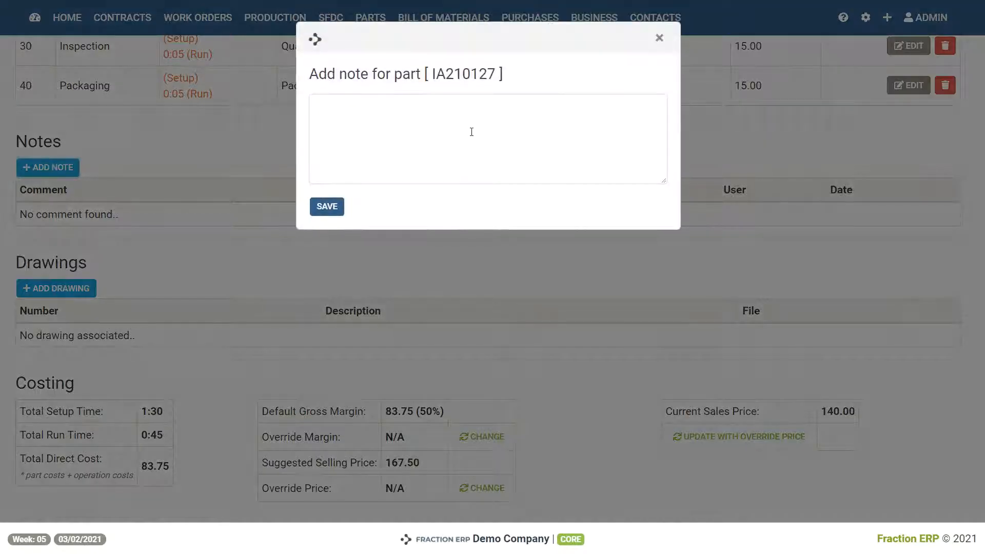
left_click(661, 40)
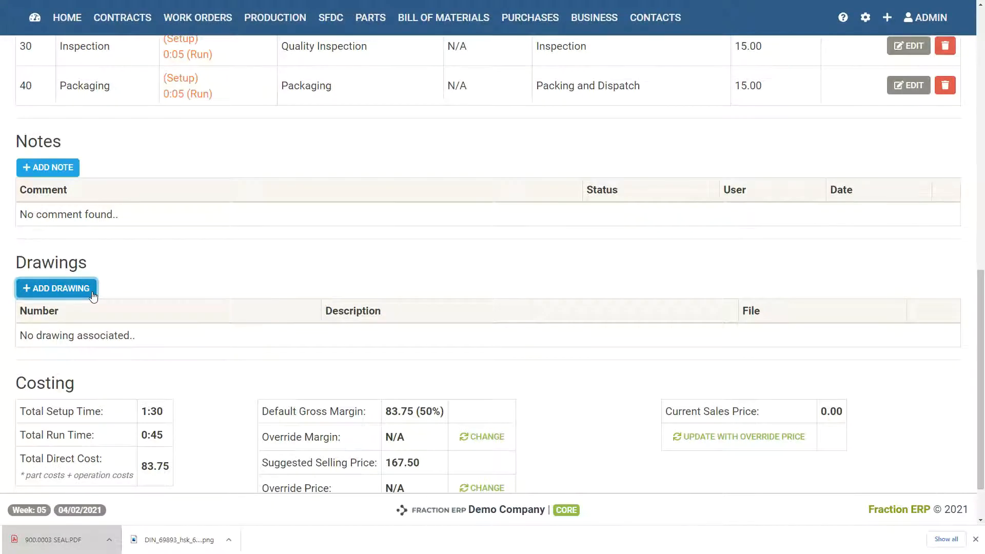
Step: Upload the file 900.0003 SEAL from the Downloads folder as a drawing for the BOM
left_click(93, 295)
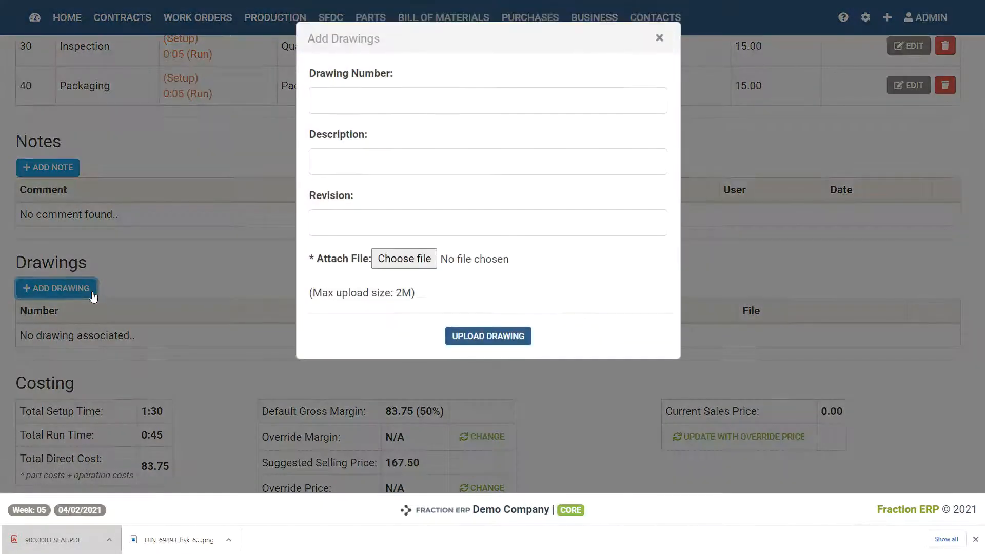
left_click(399, 260)
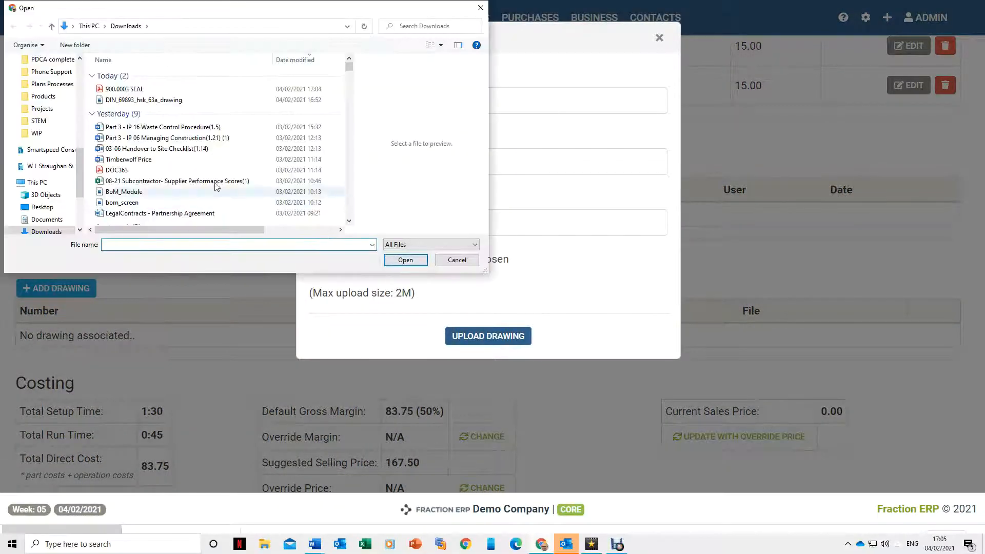
double_click(129, 90)
left_click(505, 338)
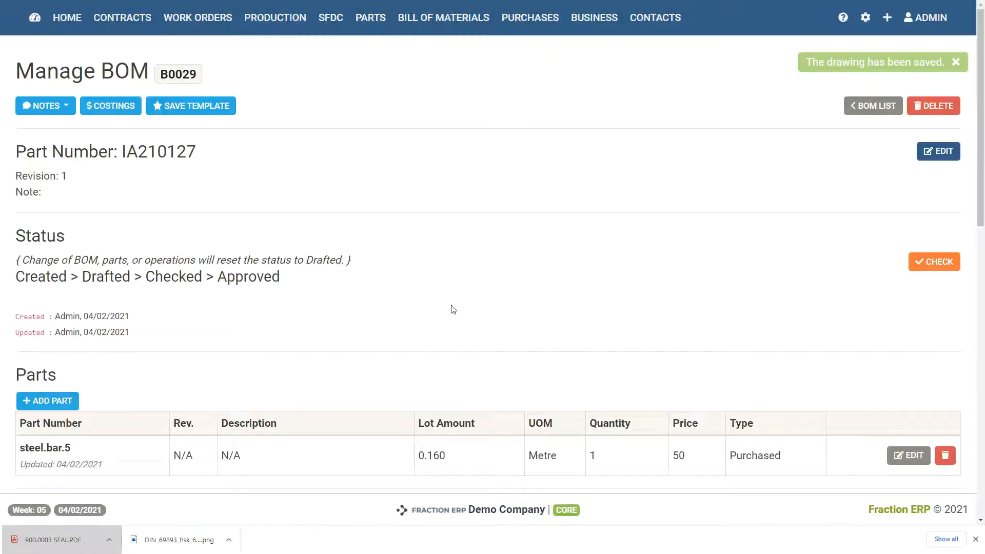
Step: Open the uploaded drawing file to view it, and return to the BOM
scroll(443, 316, "down", 12)
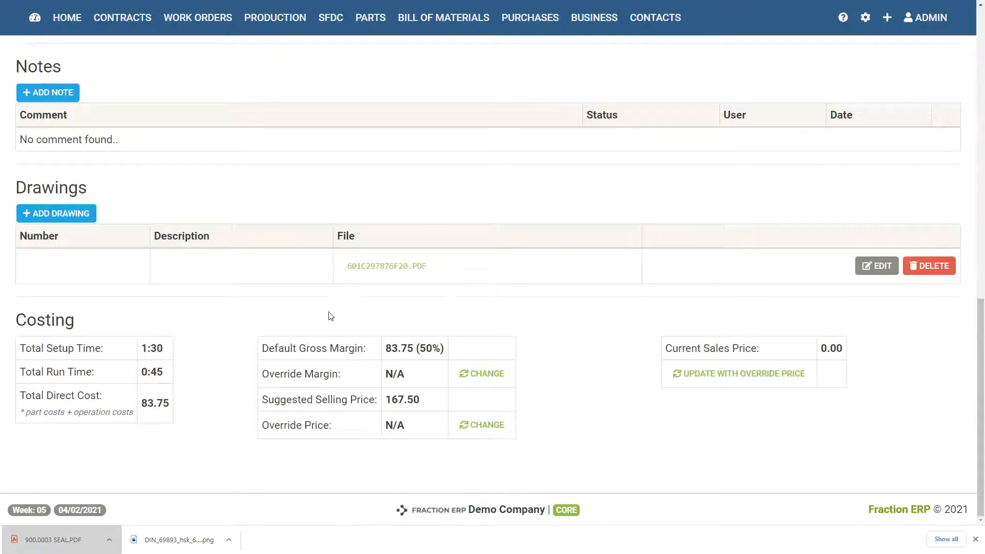
left_click(367, 268)
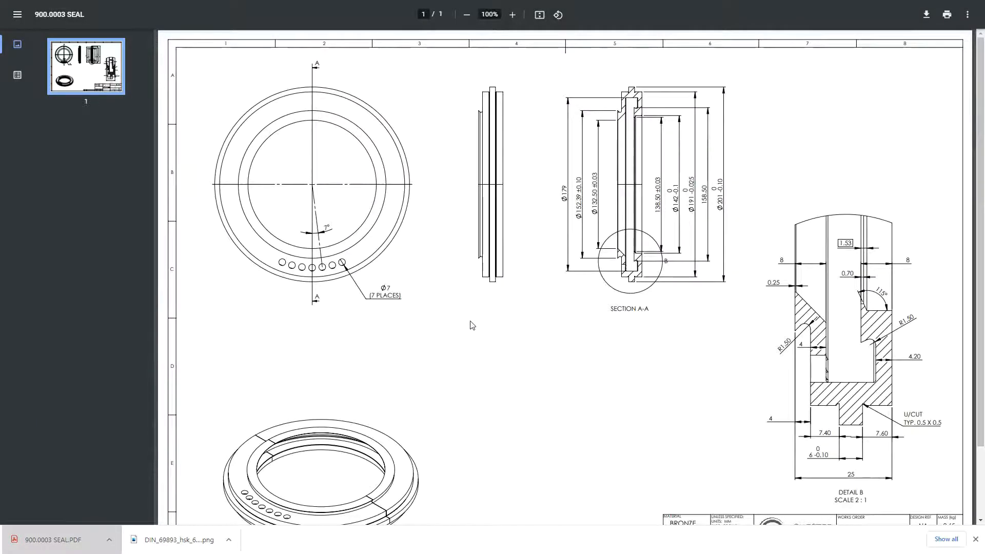
key("alt+Left")
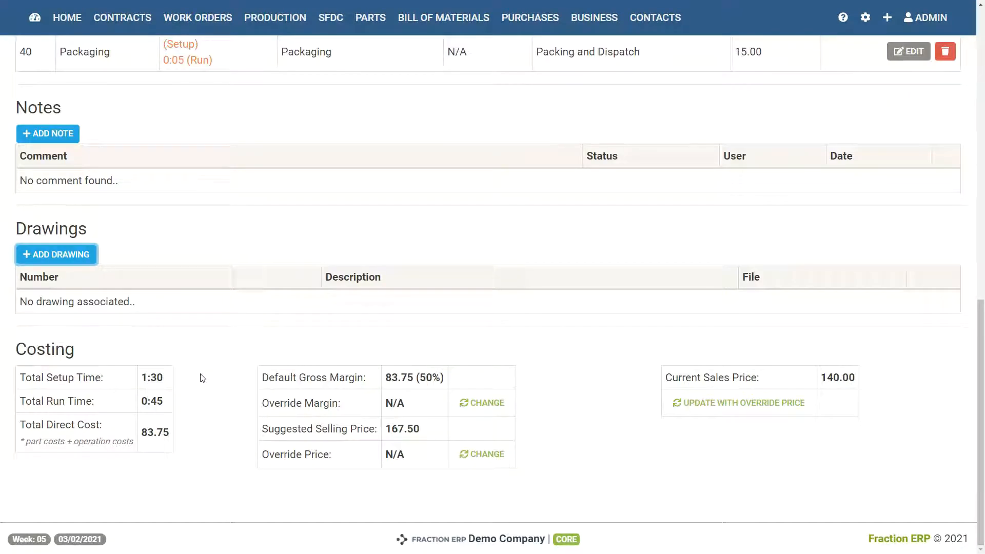
Step: Set the BOM's override margin to 40% in the costing section, and save it
left_click(482, 403)
left_click_drag(393, 139, 304, 148)
type("40")
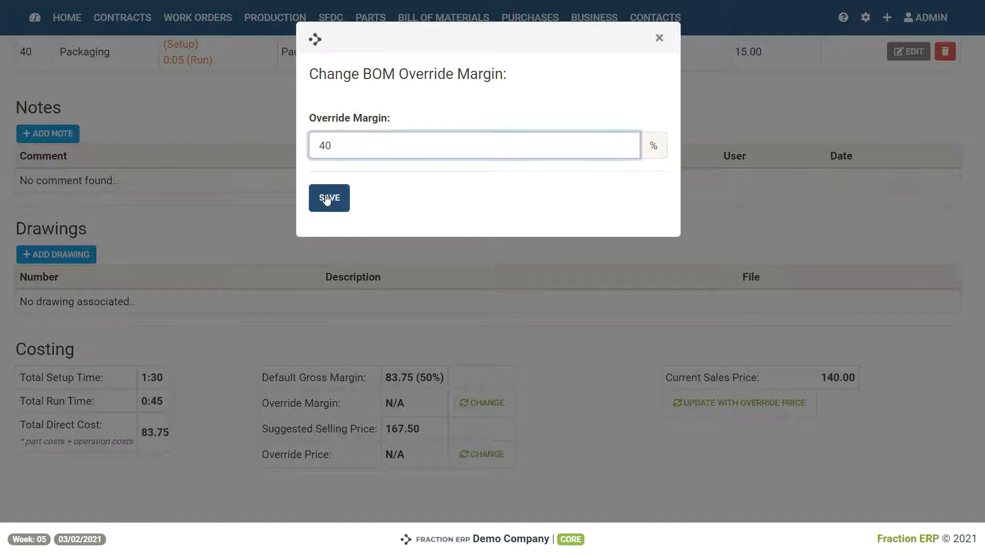
left_click(329, 198)
scroll(361, 357, "down", 12)
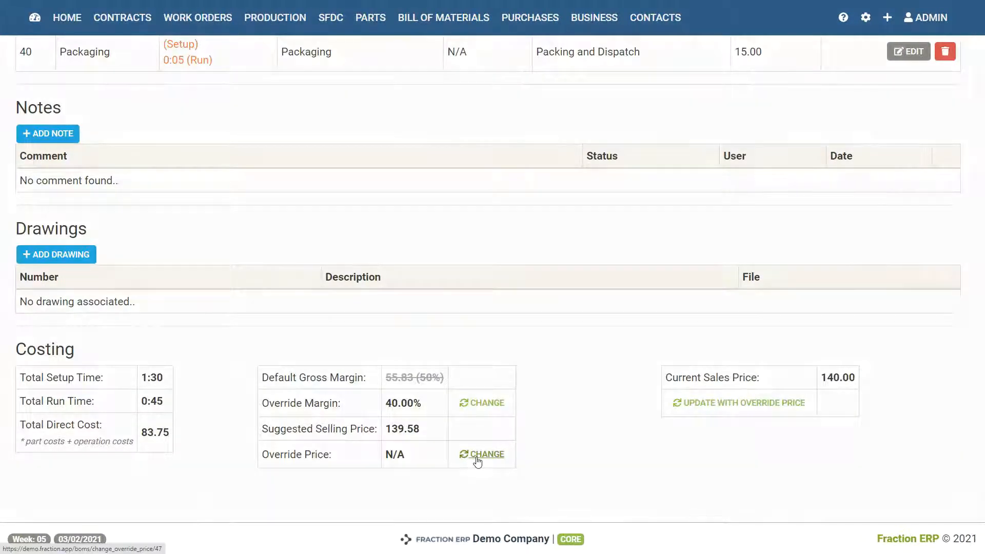
Step: Set the BOM's override price to 140, and save it
left_click(471, 458)
left_click(366, 145)
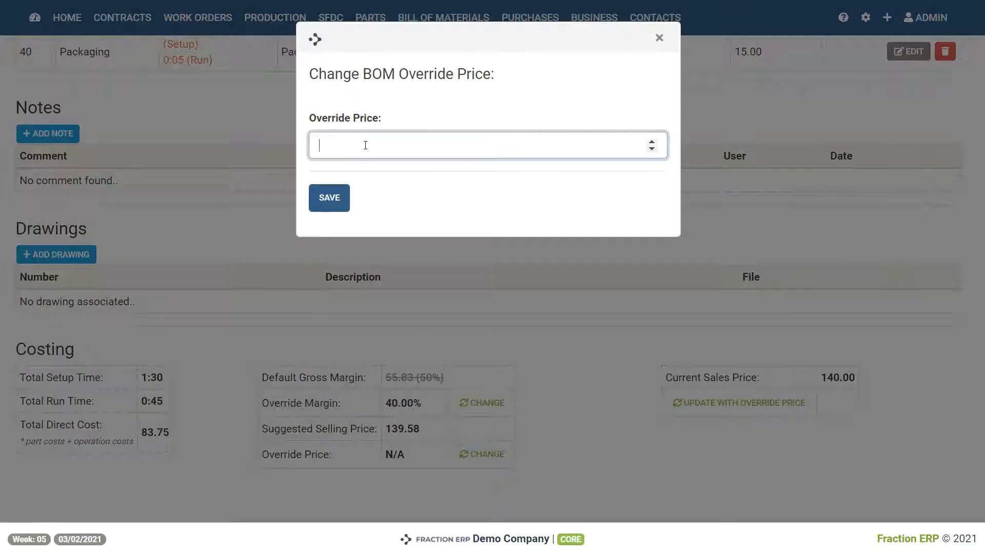
left_click(329, 199)
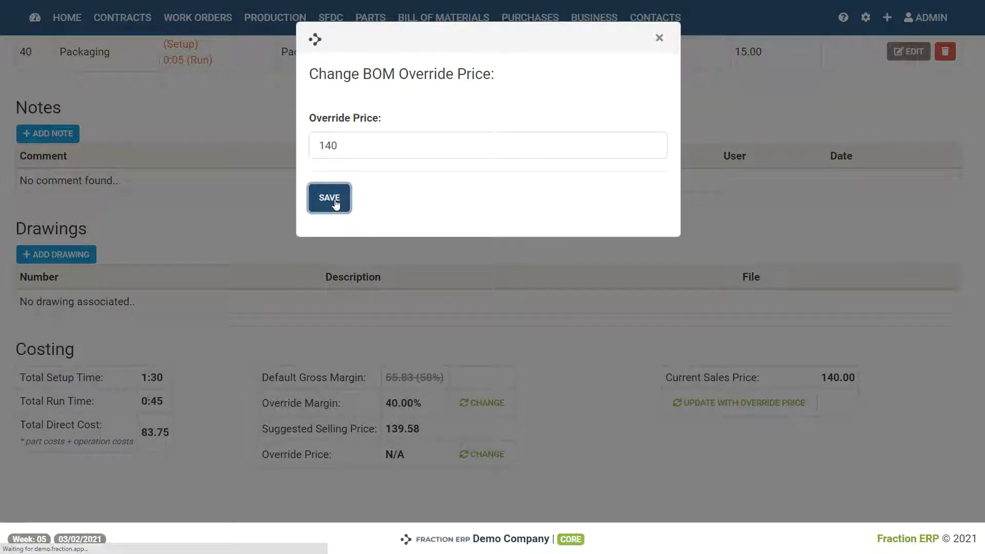
scroll(371, 247, "down", 8)
scroll(390, 313, "down", 5)
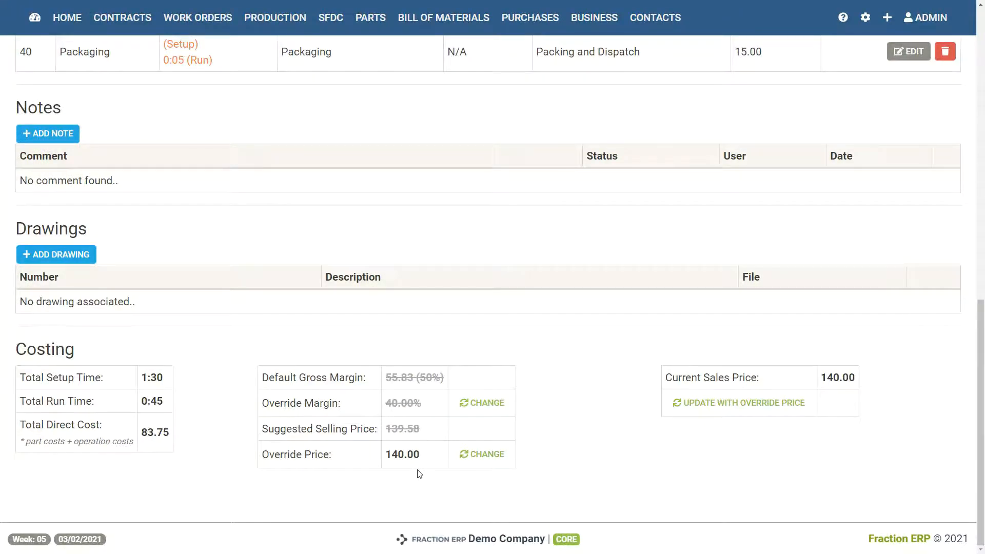
Step: Mark the BOM as checked and approve it, confirming both status changes
scroll(420, 473, "up", 15)
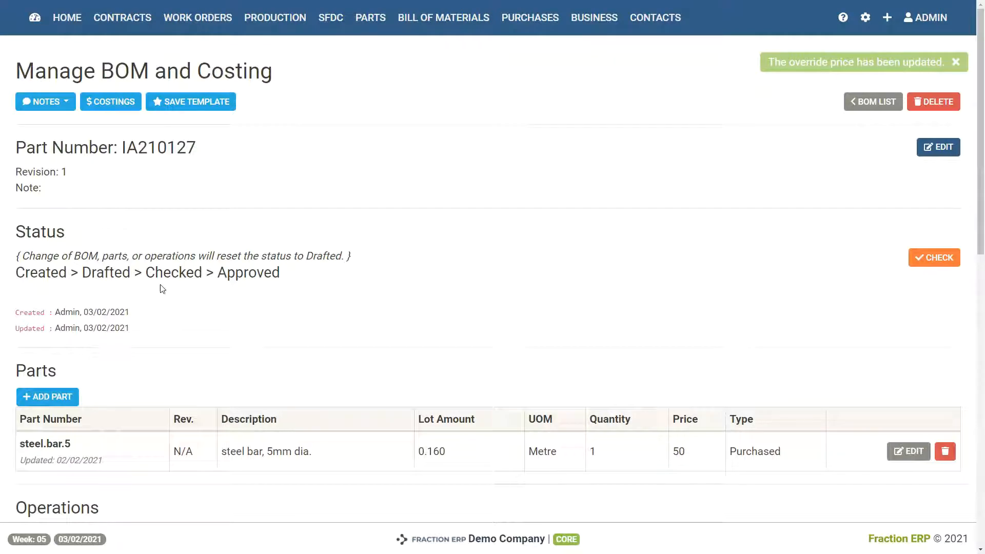
left_click(934, 257)
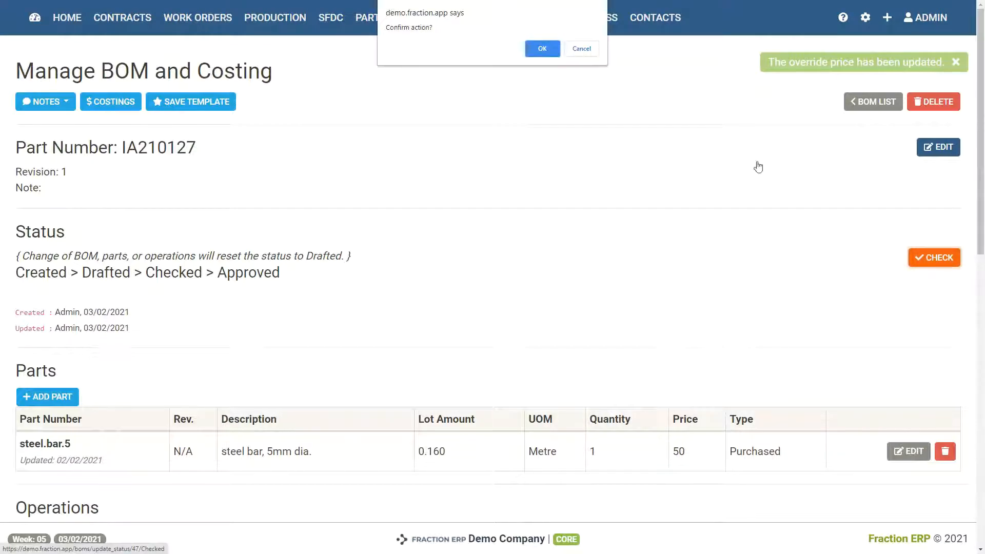
left_click(545, 50)
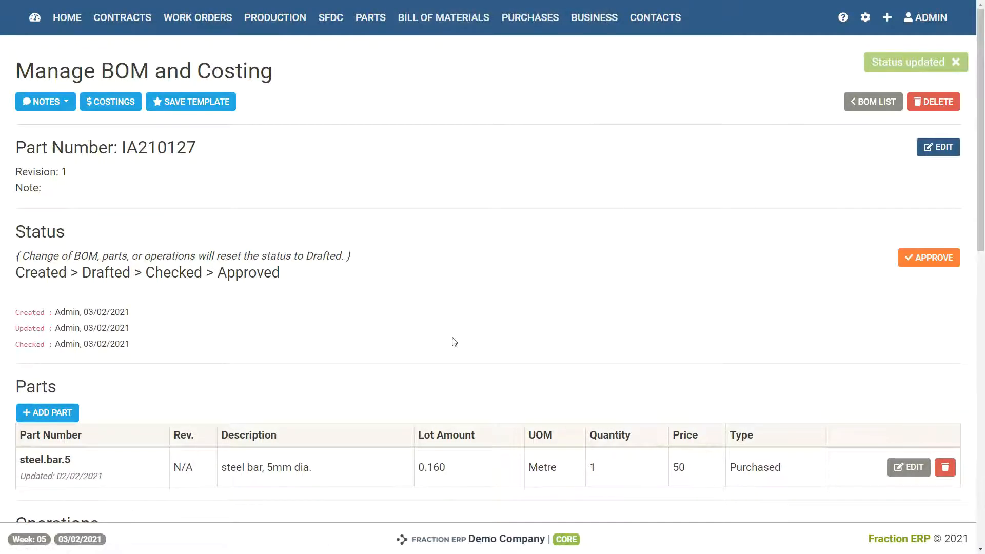
left_click(928, 257)
left_click(545, 50)
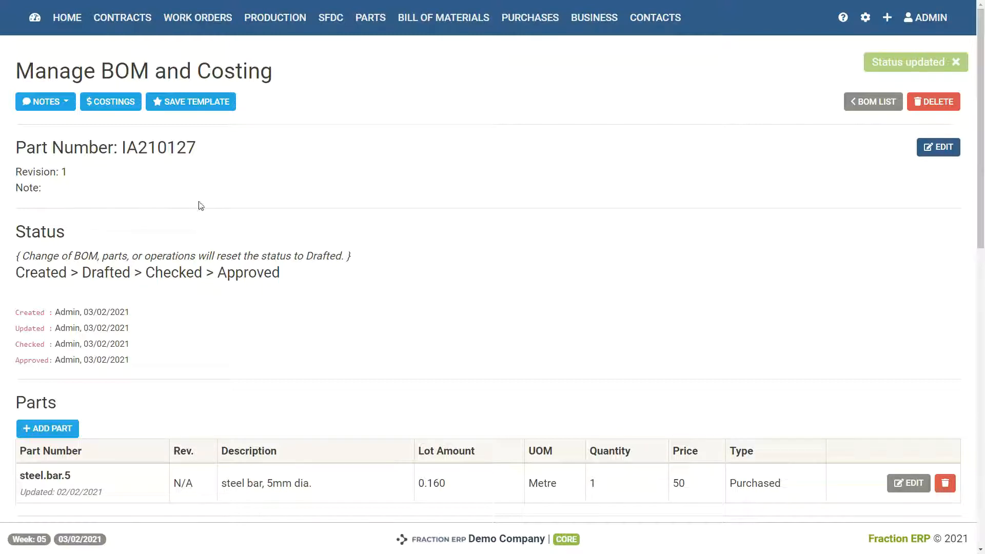
Step: Save the current costing of the BOM, and review the saved costings
left_click(115, 102)
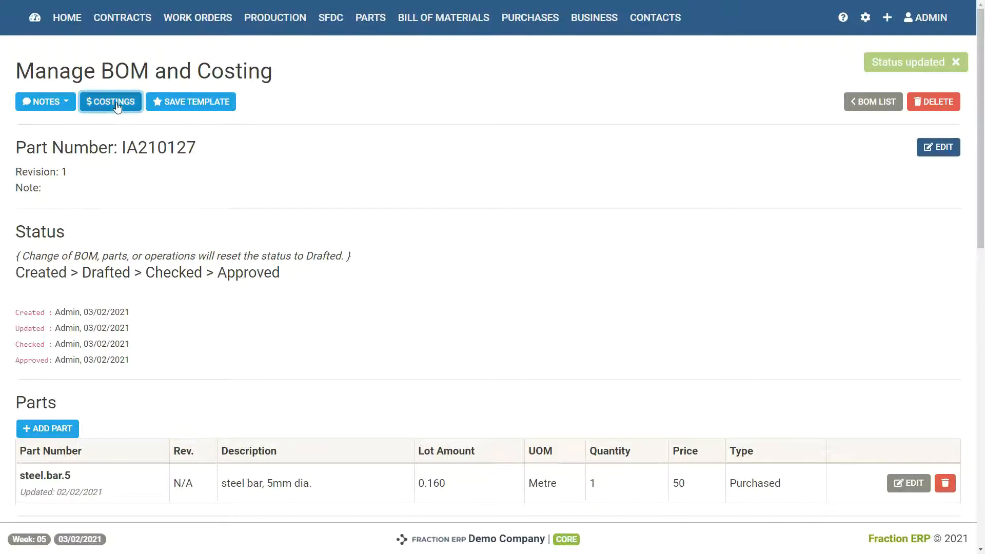
left_click(881, 214)
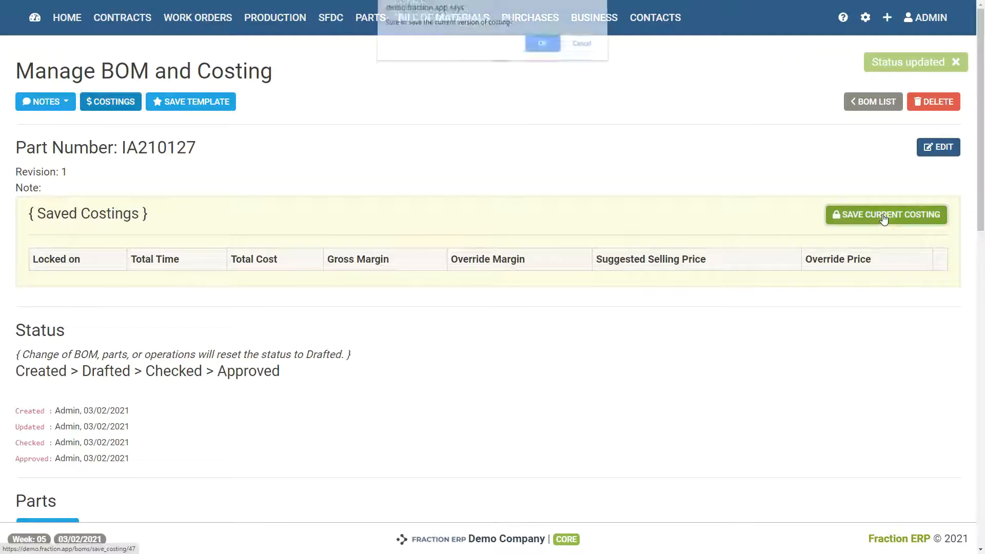
left_click(546, 57)
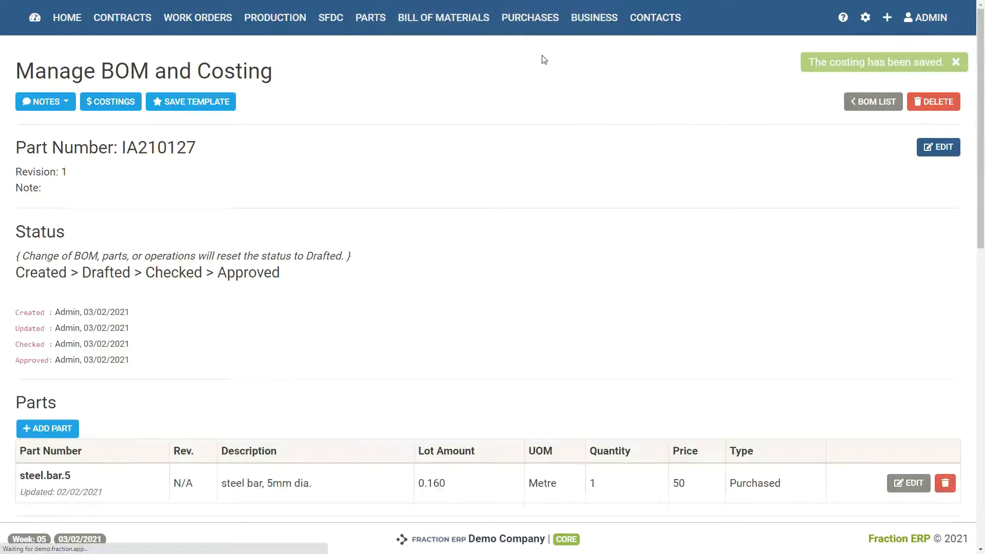
left_click(112, 102)
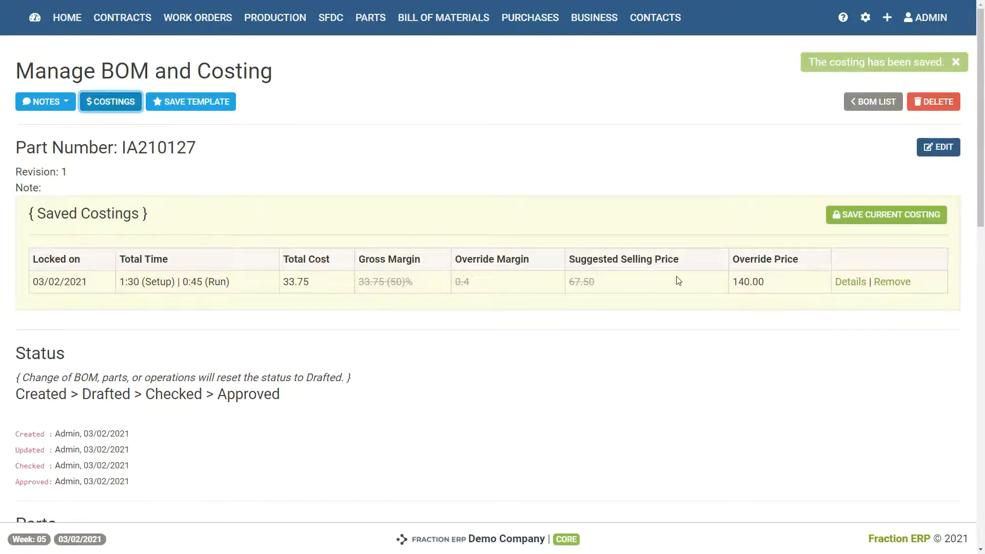
left_click(110, 102)
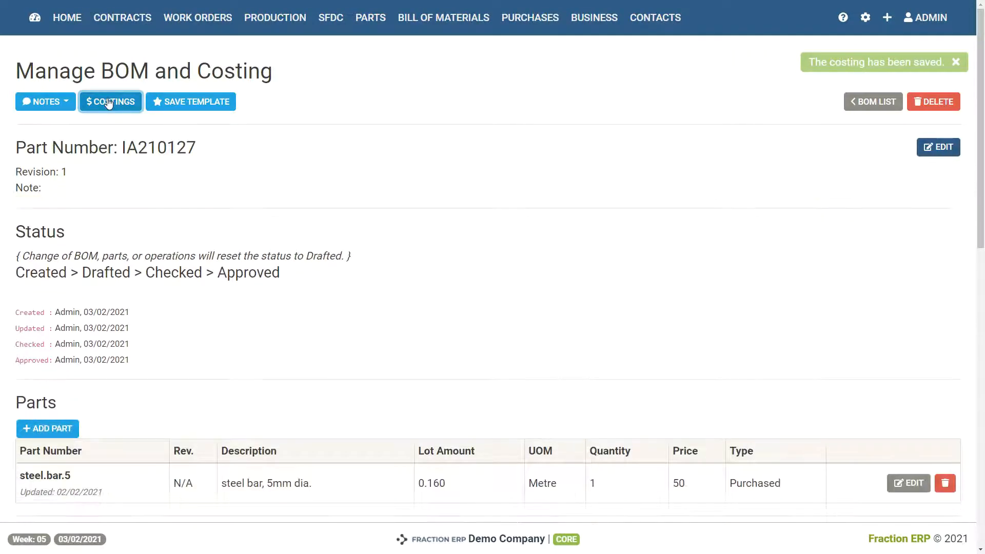
Step: Save the BOM as a template with the description IA_Series
left_click(220, 101)
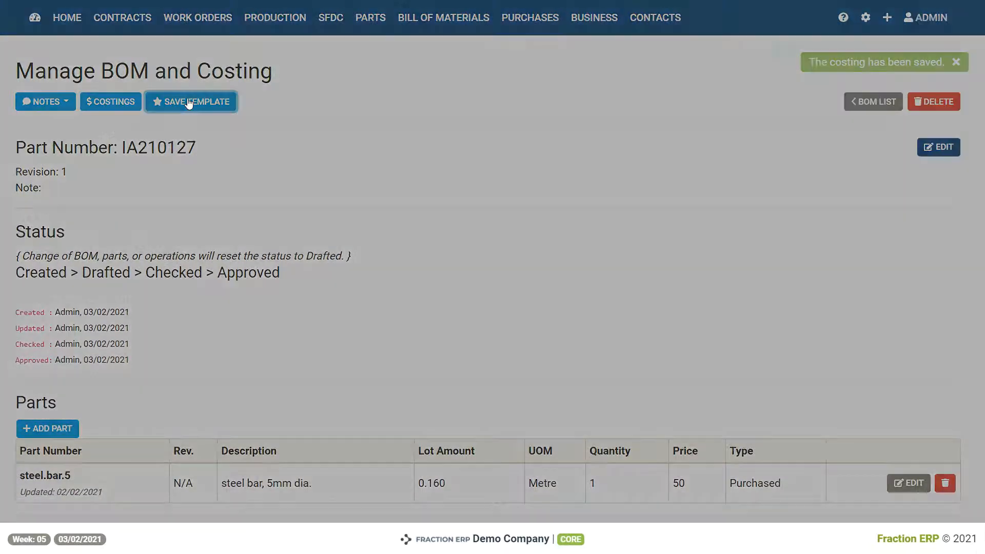
left_click(362, 103)
left_click(328, 127)
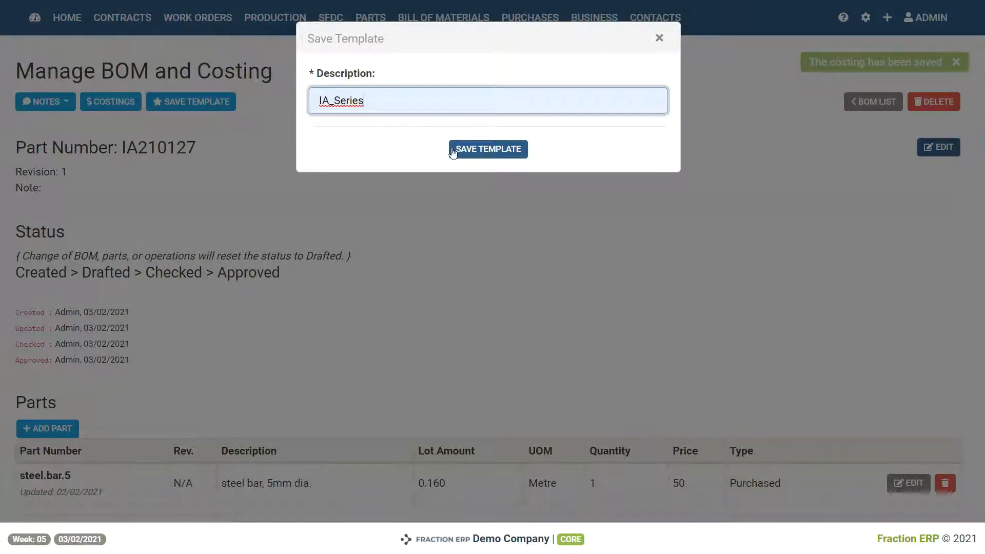
left_click(488, 149)
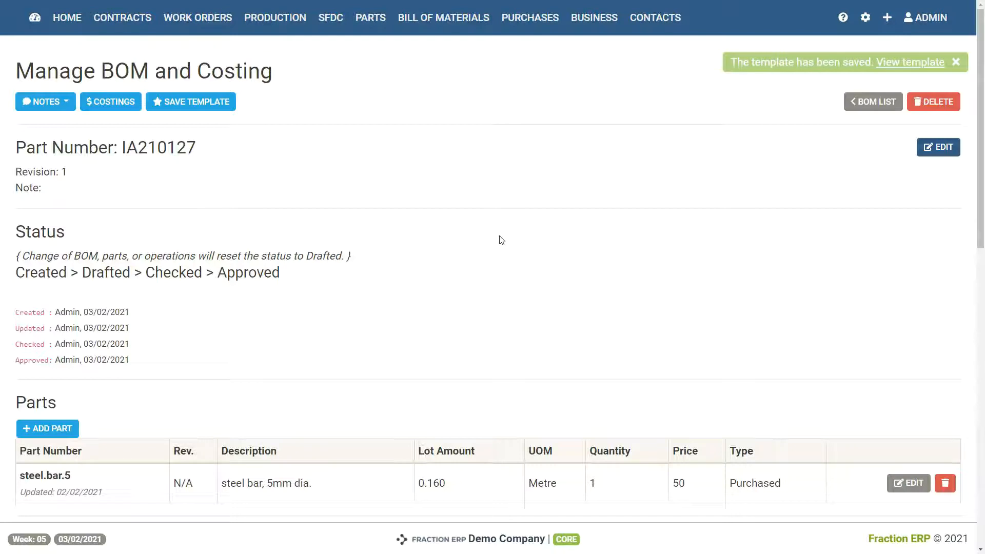
Step: View the parts and operations of the IA_Series BOM template, and return to the home page
left_click(424, 24)
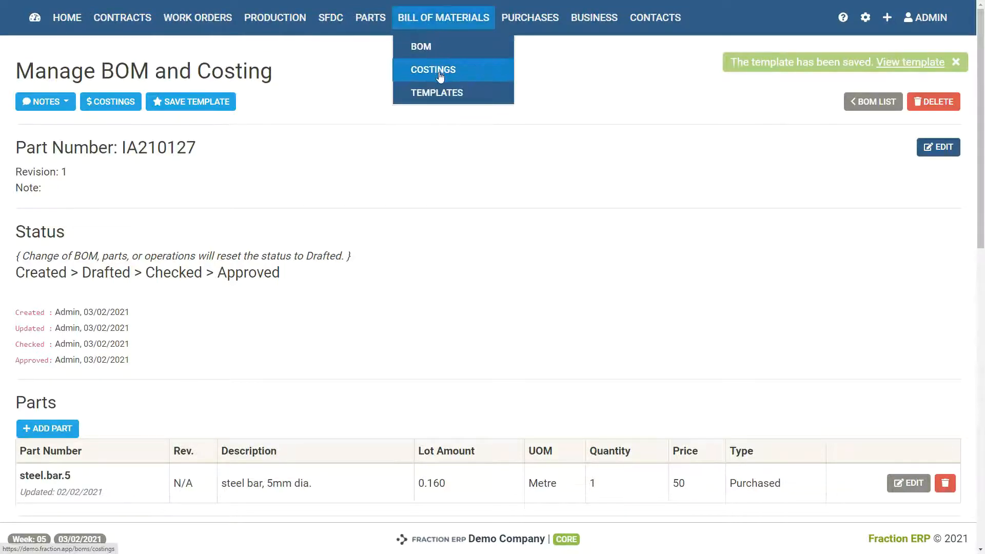
left_click(447, 92)
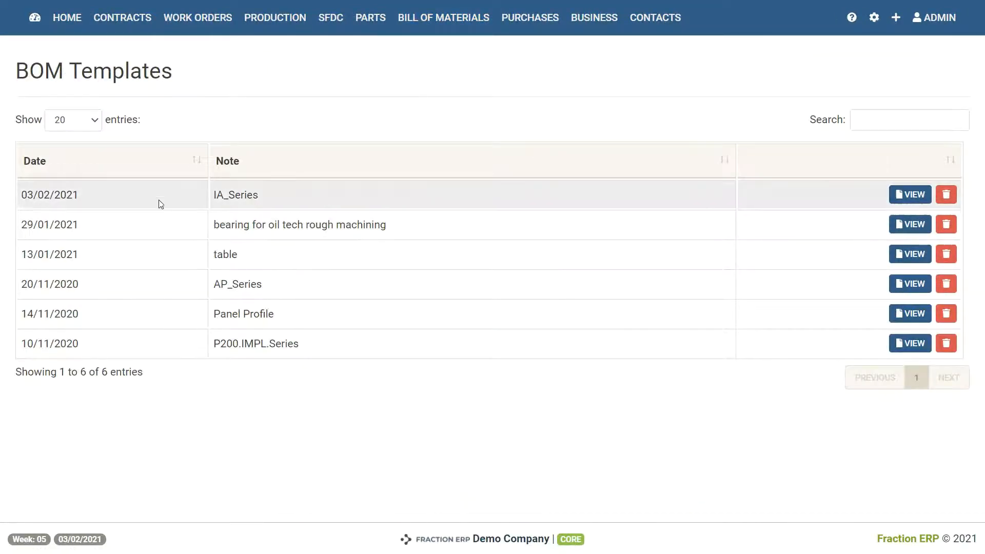
left_click(893, 195)
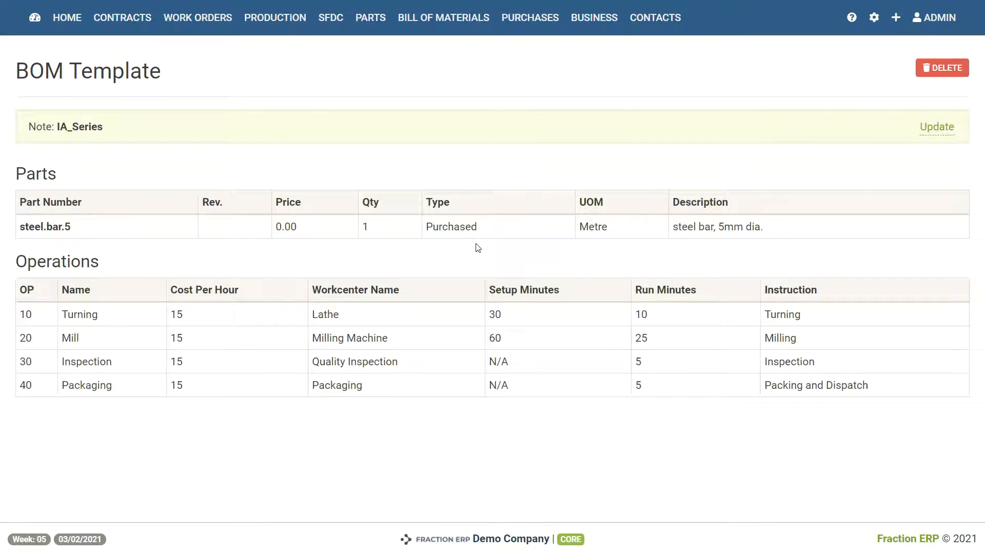
left_click(75, 26)
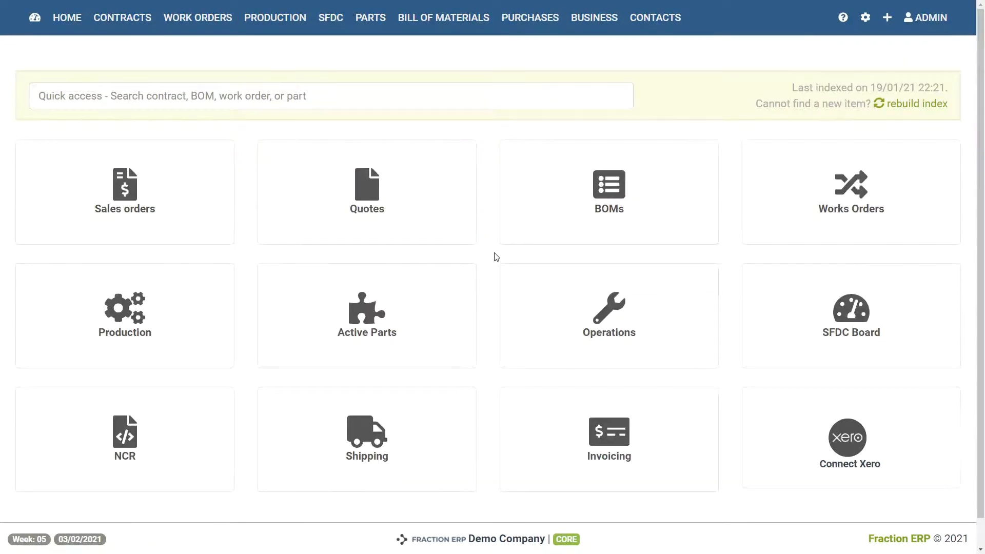